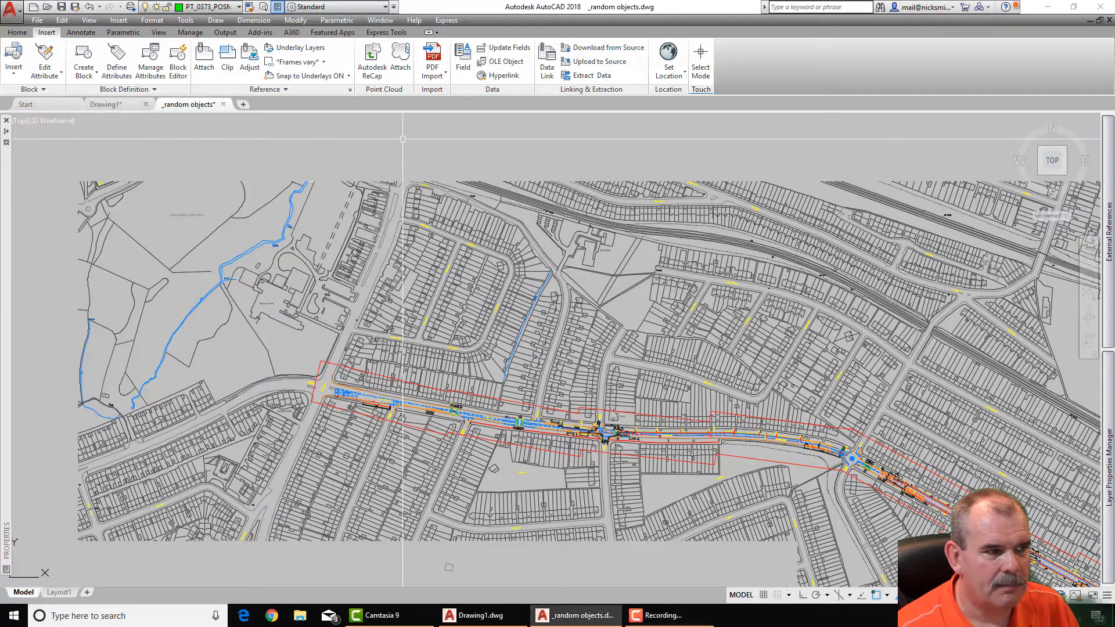
- Zoom to the drawing extents and examine how far the objects around the street map are scattered
type("z")
key("Return")
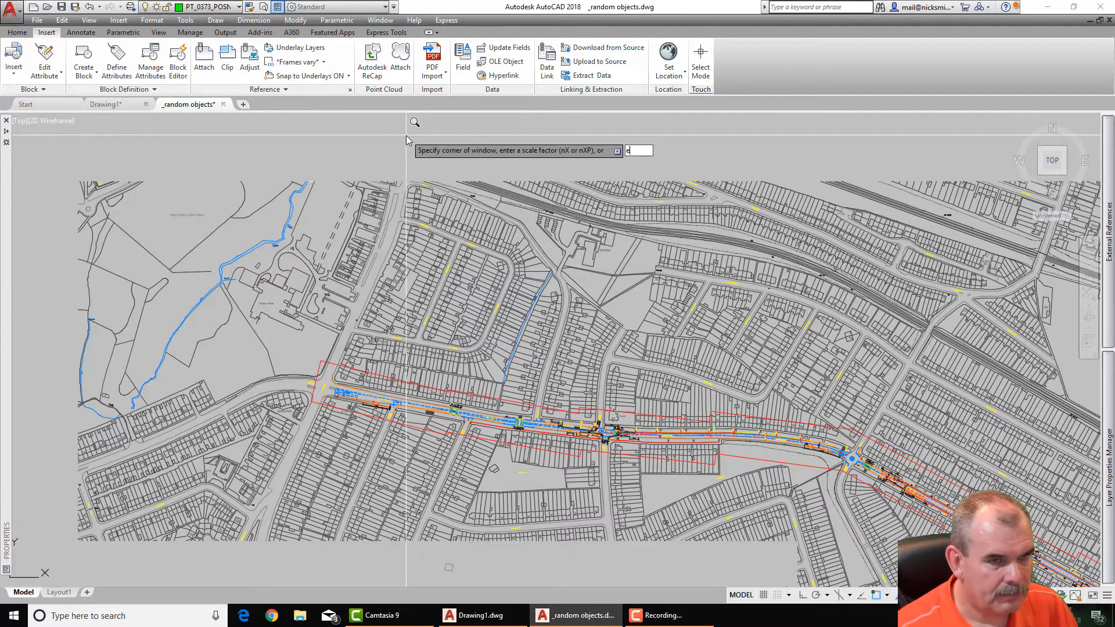
type("e")
key("Return")
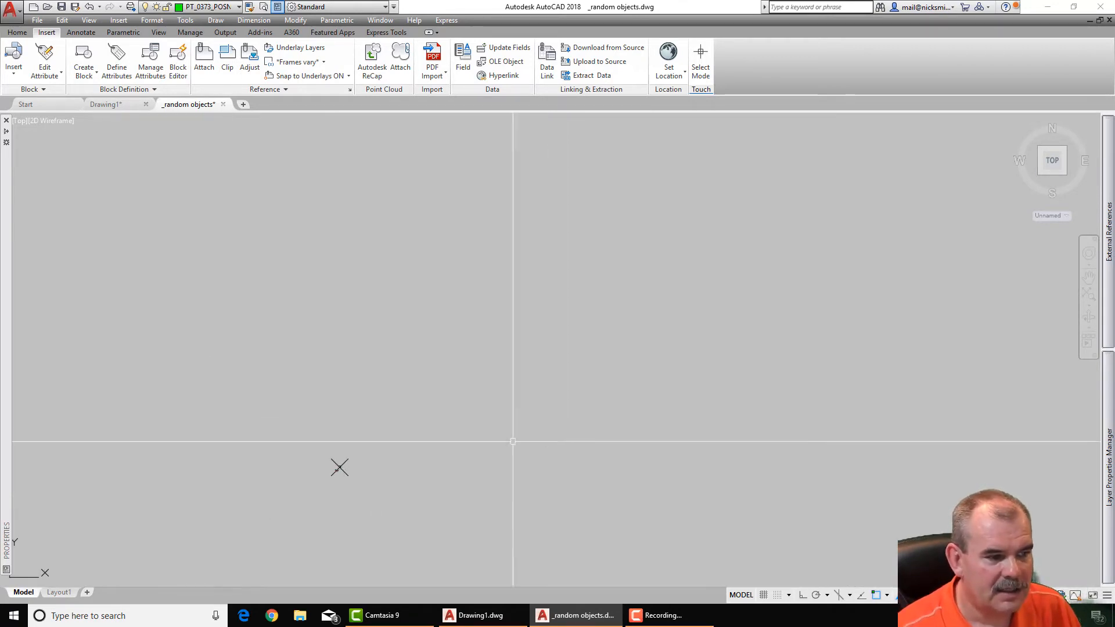
scroll(347, 440, "up", 5)
scroll(347, 440, "up", 5)
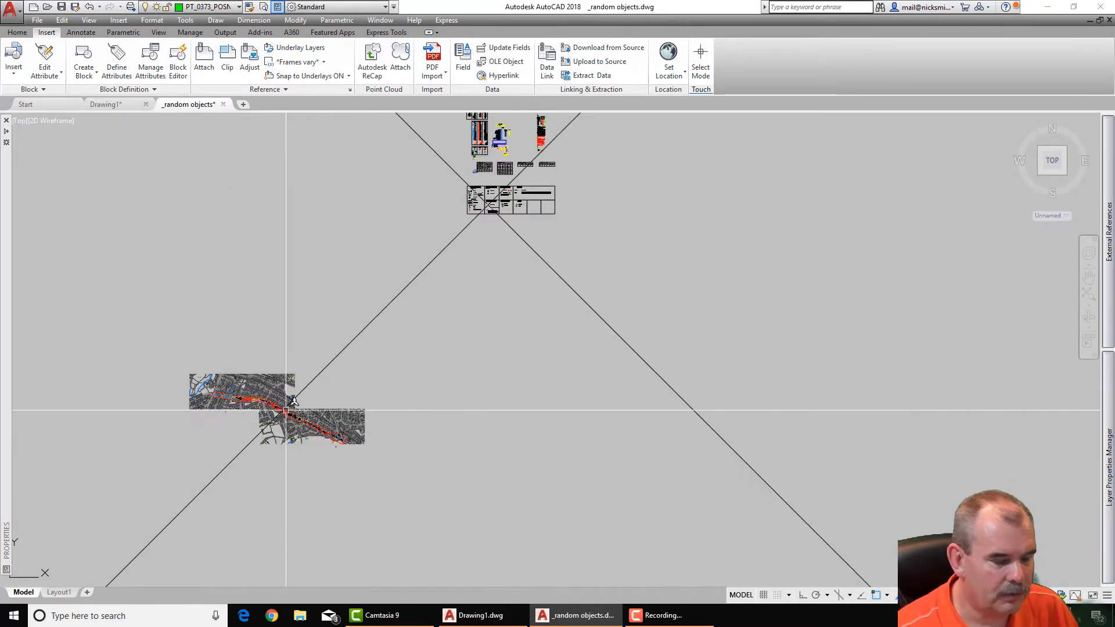
middle_click_drag(564, 216, 510, 294)
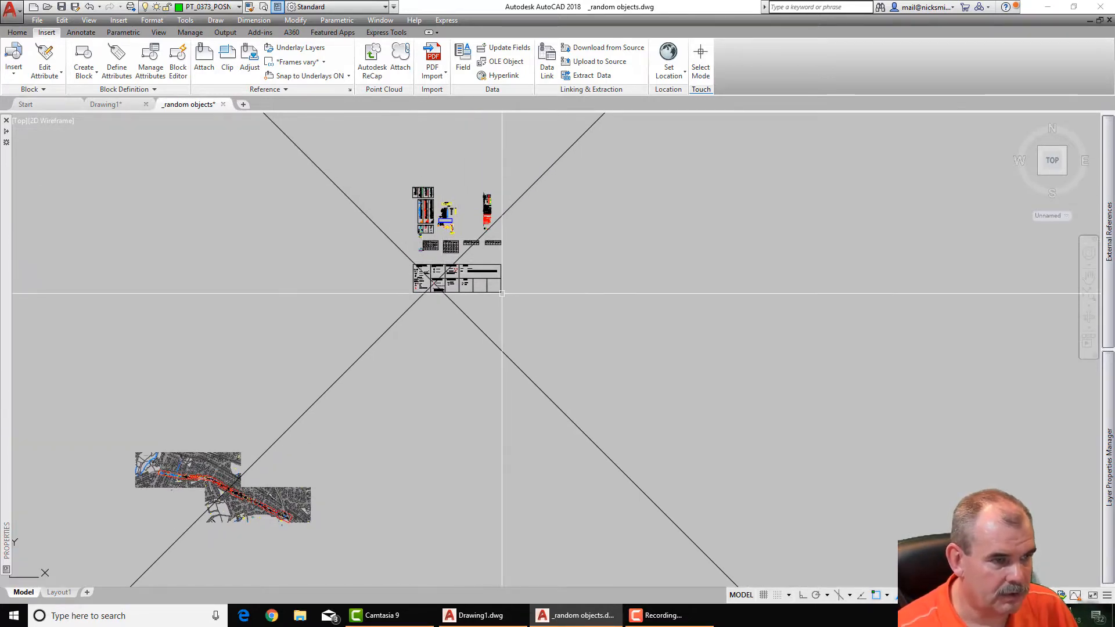
key("Return")
type("e")
key("Return")
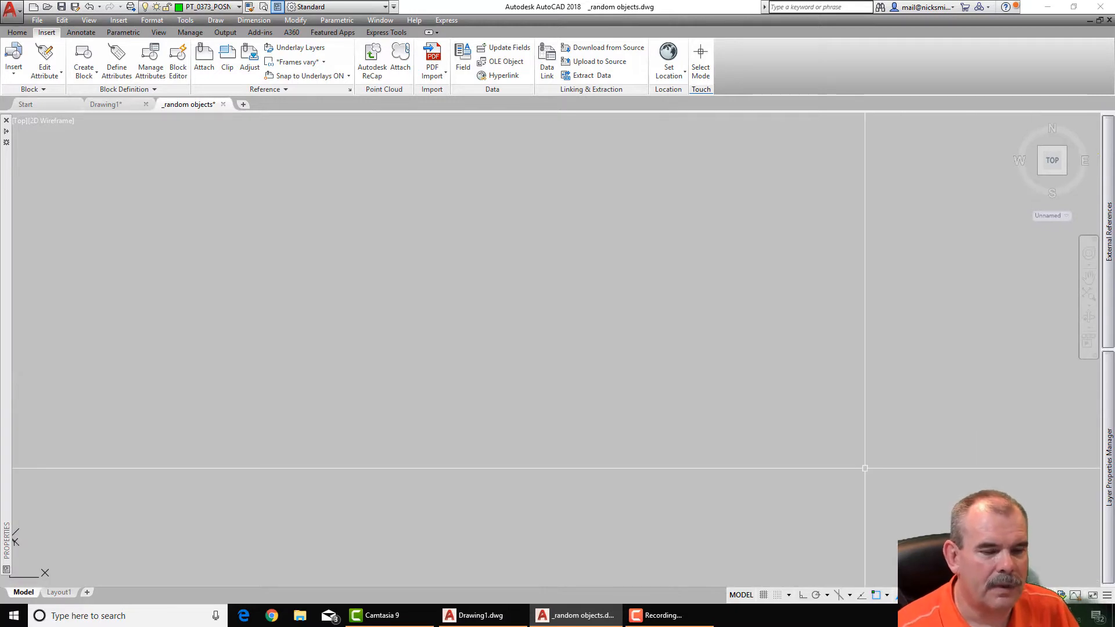
- Detach the three Borough Plan A-Z mono image references and the dwg sheet 2 of 3 15.01.08 - 1 PDF reference
mouse_move(1108, 467)
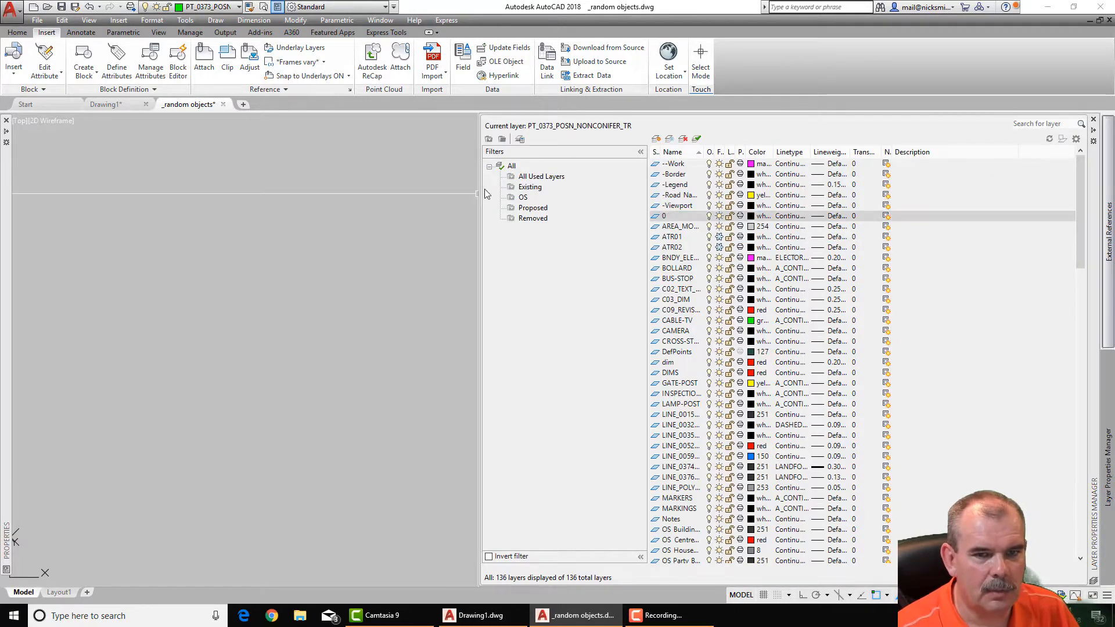
mouse_move(1107, 232)
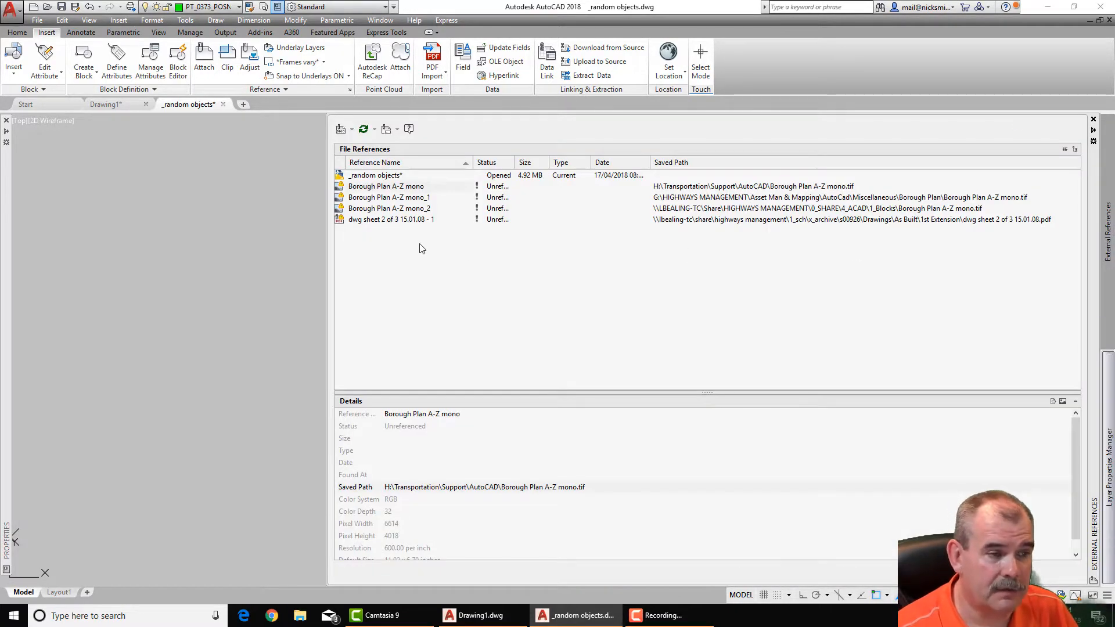
left_click_drag(459, 235, 370, 184)
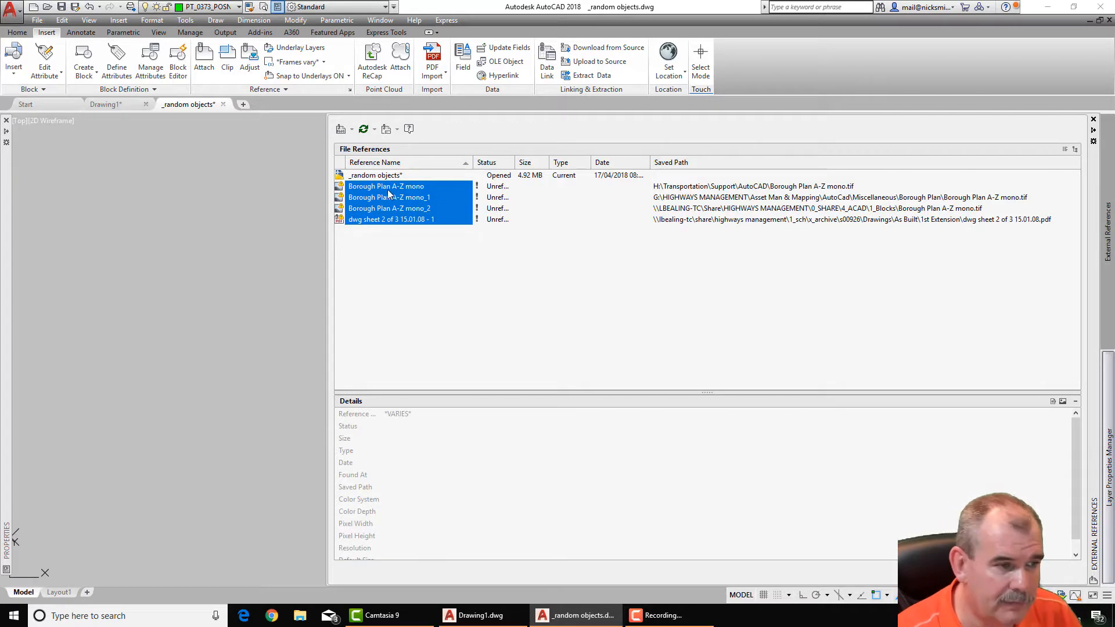
right_click(370, 200)
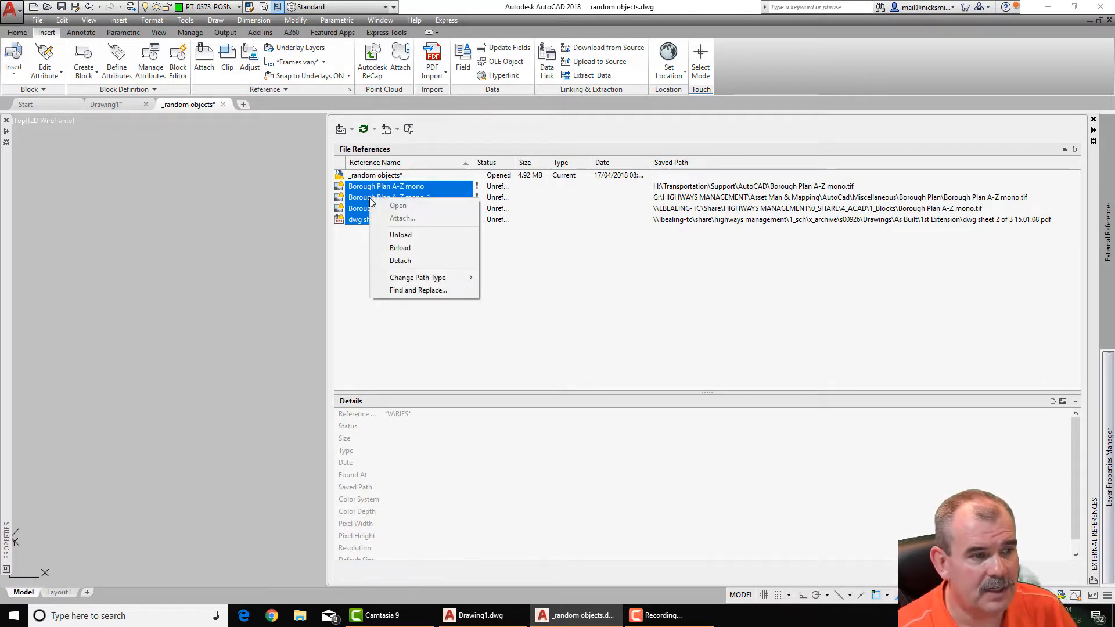
left_click(406, 260)
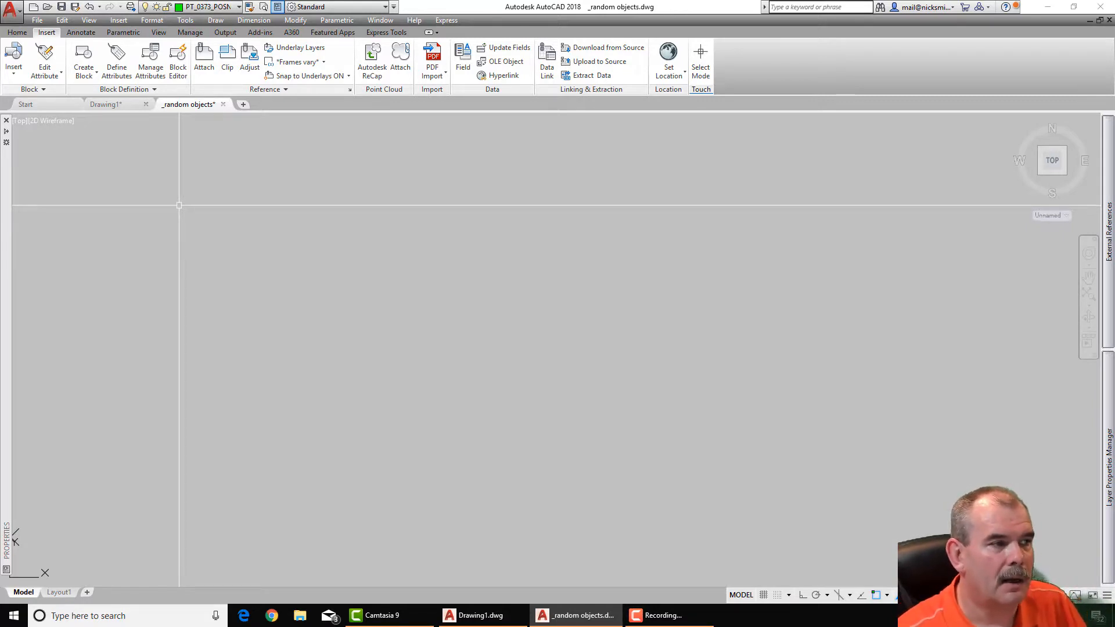
left_click(37, 20)
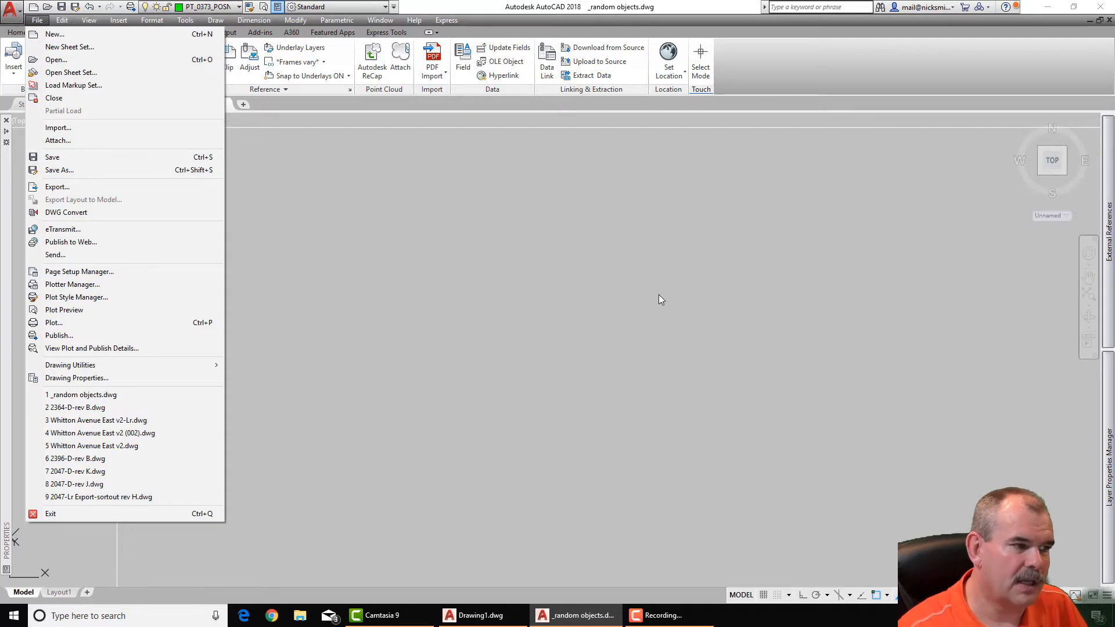
left_click(658, 295)
mouse_move(1109, 167)
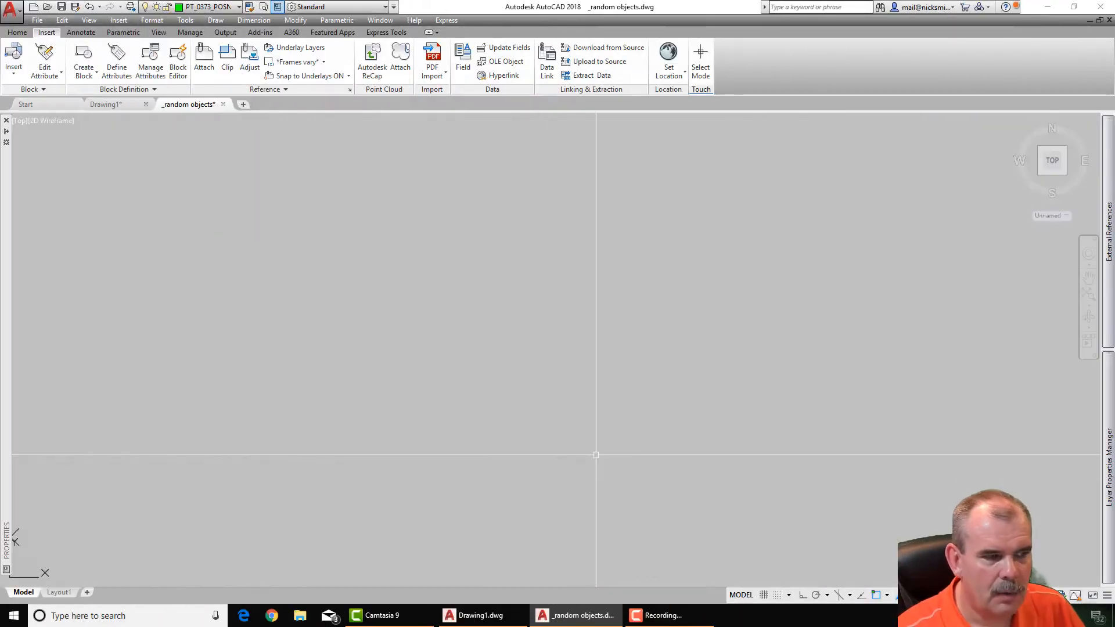
- Delete the stray objects in the seemingly empty area far from the map and zoom to the drawing extents
mouse_move(595, 455)
middle_mouse_down()
mouse_move(661, 386)
mouse_move(786, 310)
middle_mouse_up()
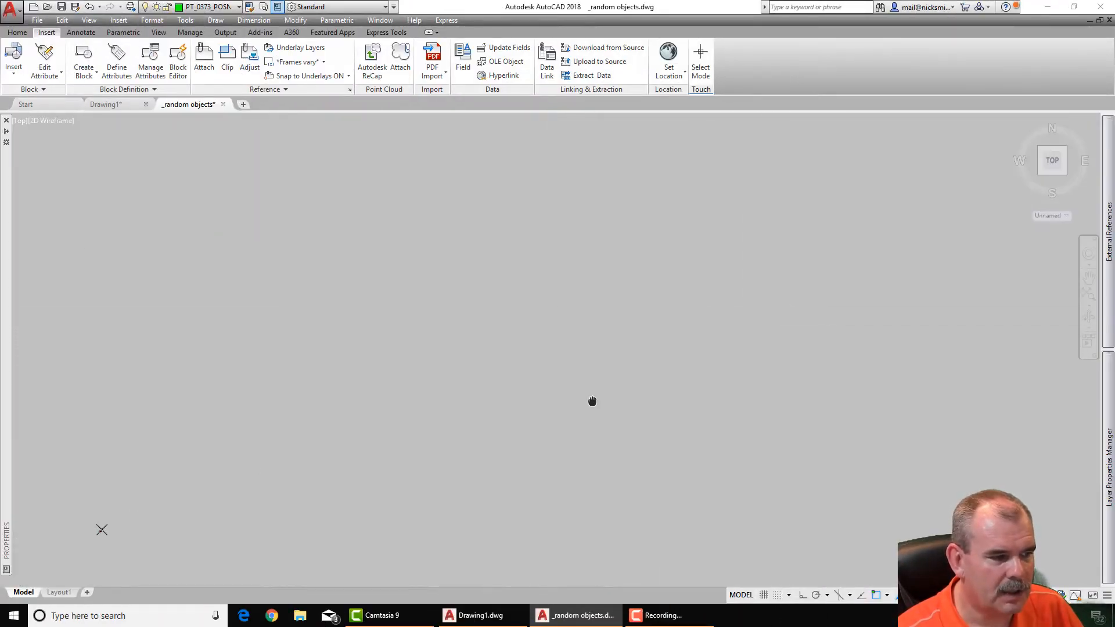
left_click(1079, 527)
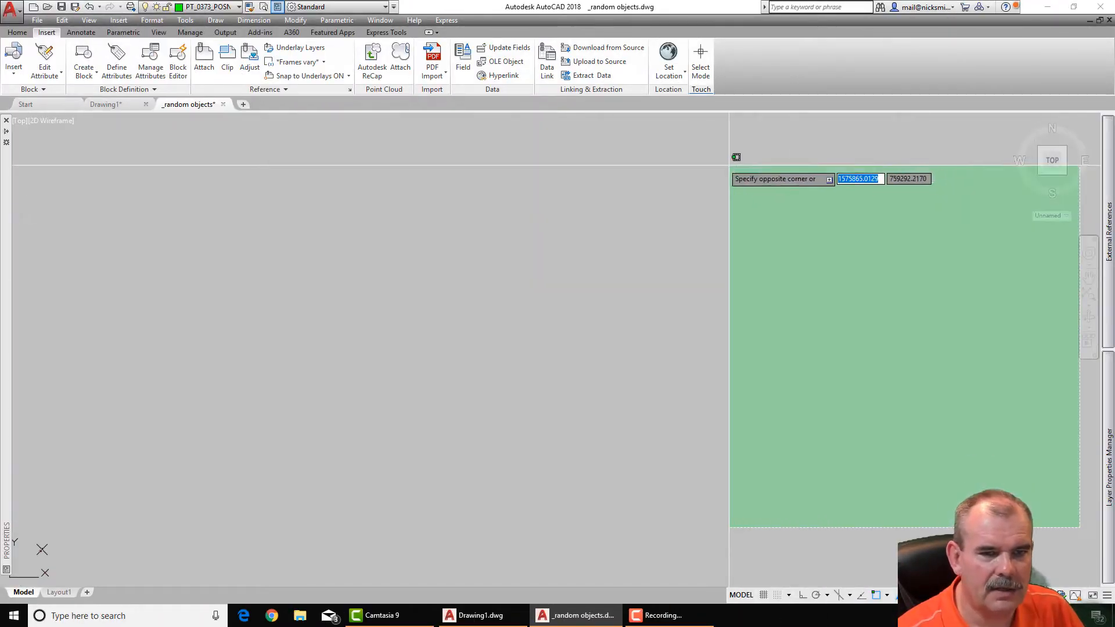
left_click(574, 157)
key("Escape")
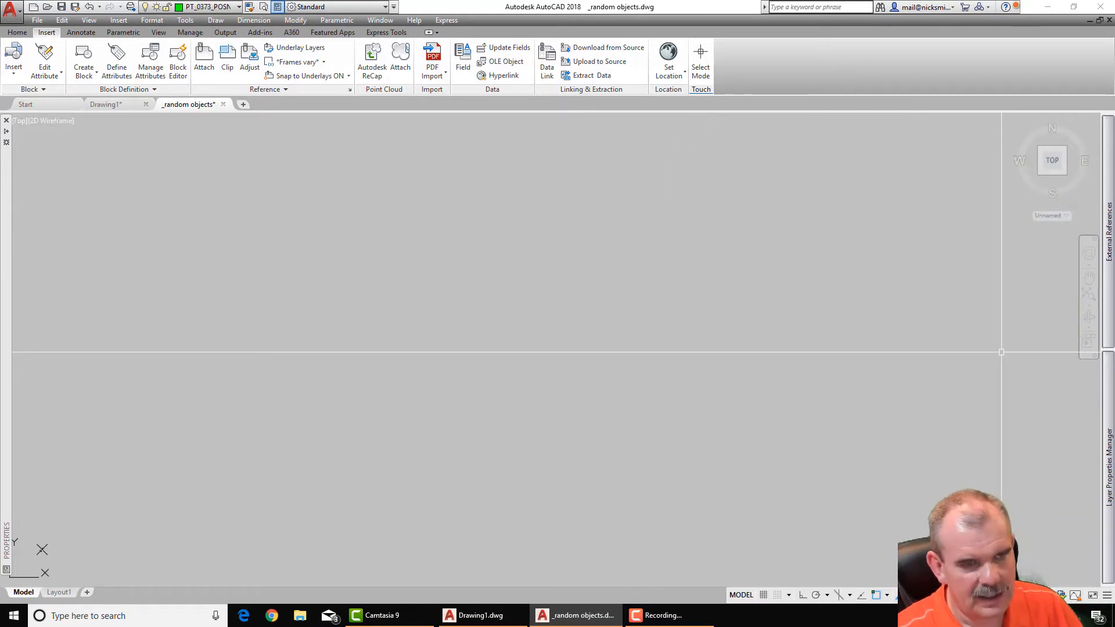
middle_click(754, 319)
middle_click(754, 319)
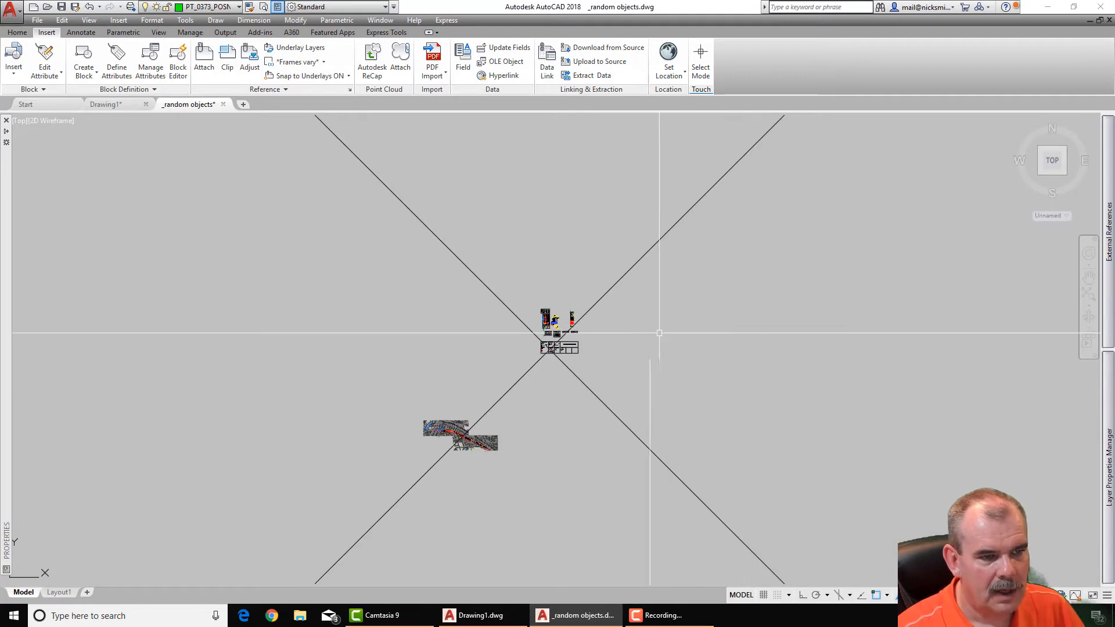
- Delete the legends, tables and large crossing lines that lie apart from the street map
left_click(625, 385)
left_click(520, 303)
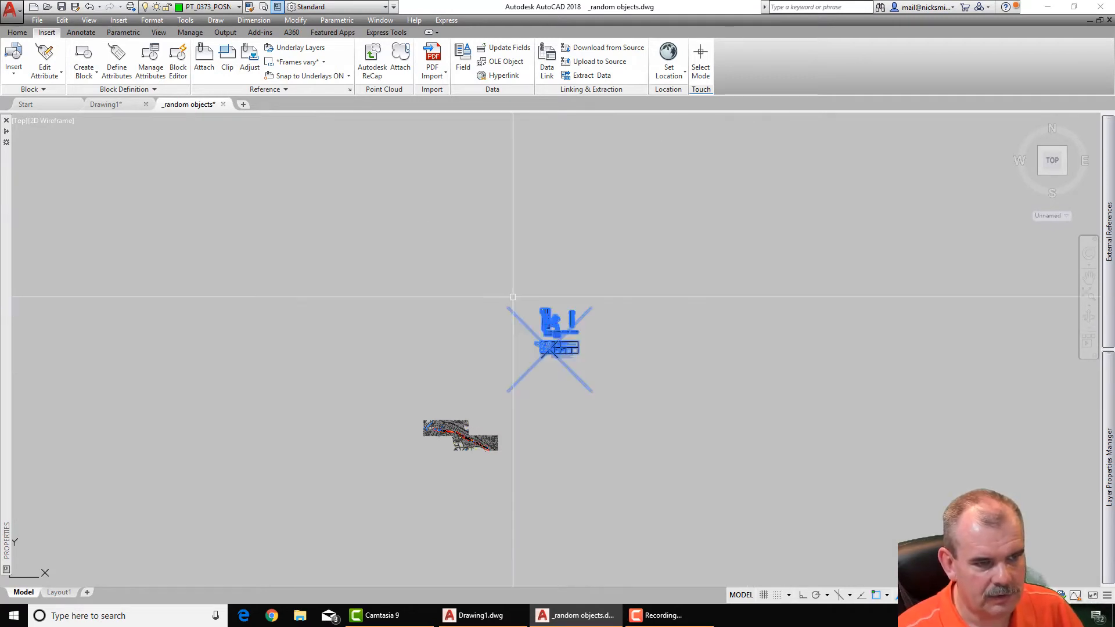
key("Delete")
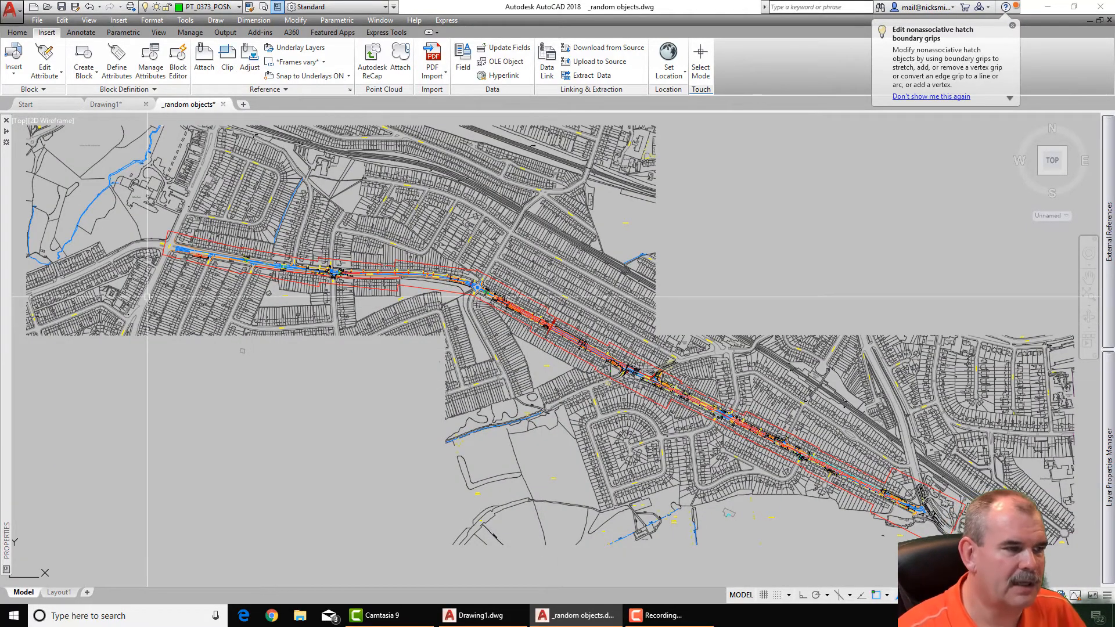
scroll(351, 284, "up", 6)
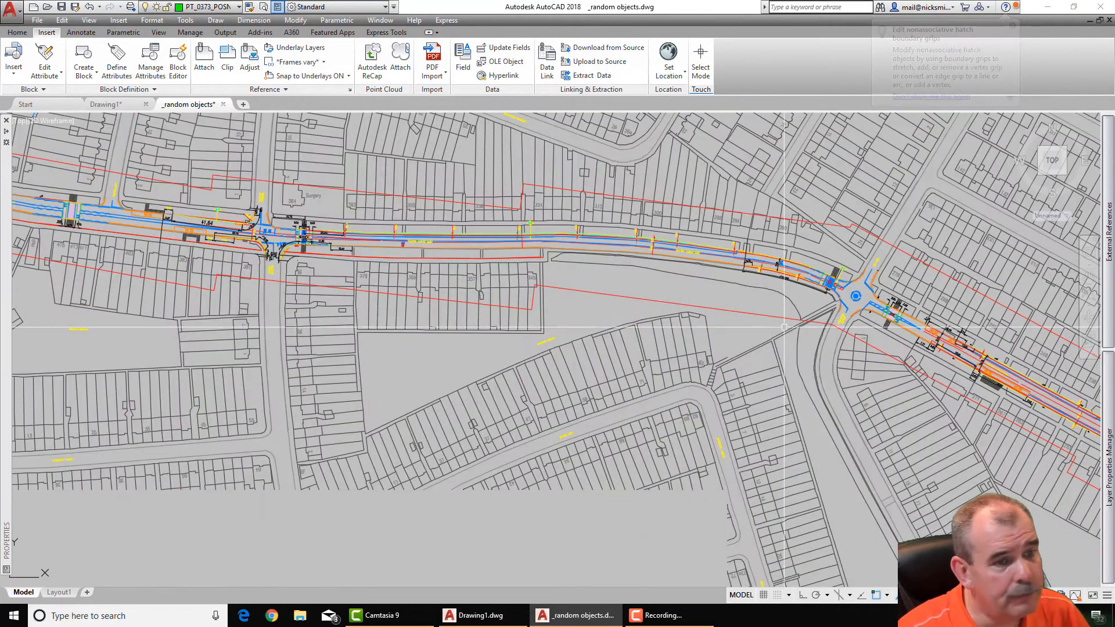
scroll(887, 292, "up", 4)
scroll(746, 255, "down", 4)
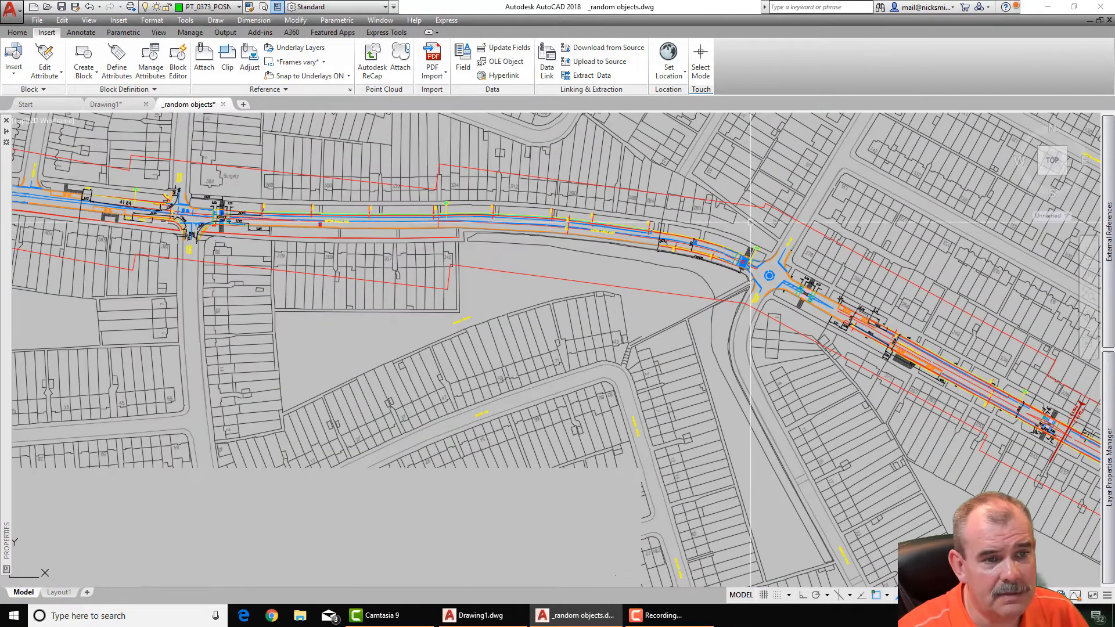
middle_click_drag(724, 186, 695, 246)
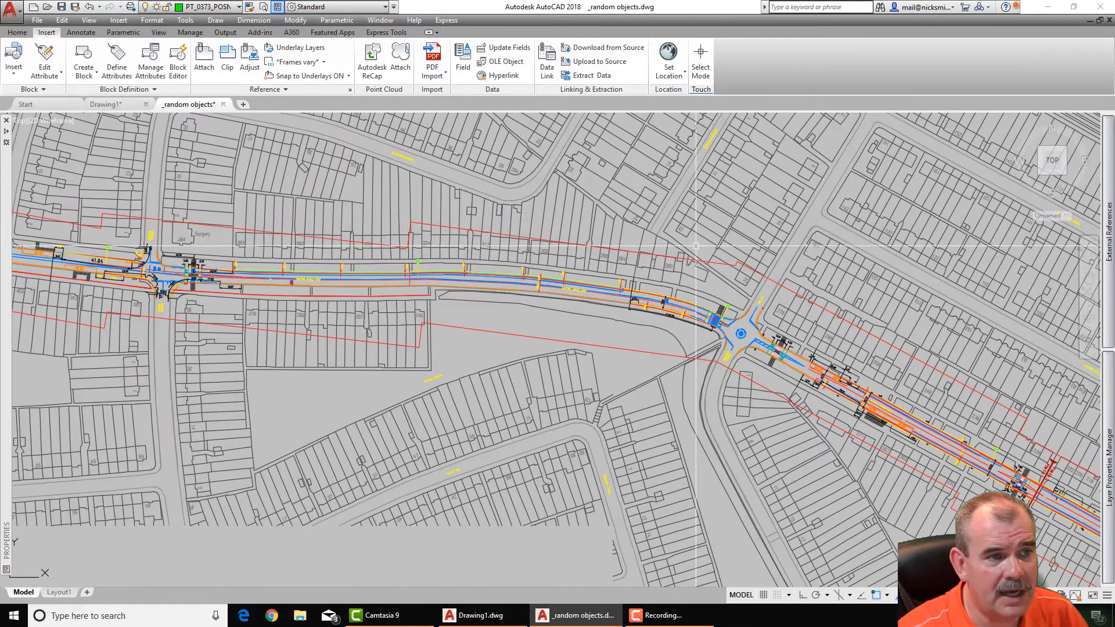
left_click(17, 32)
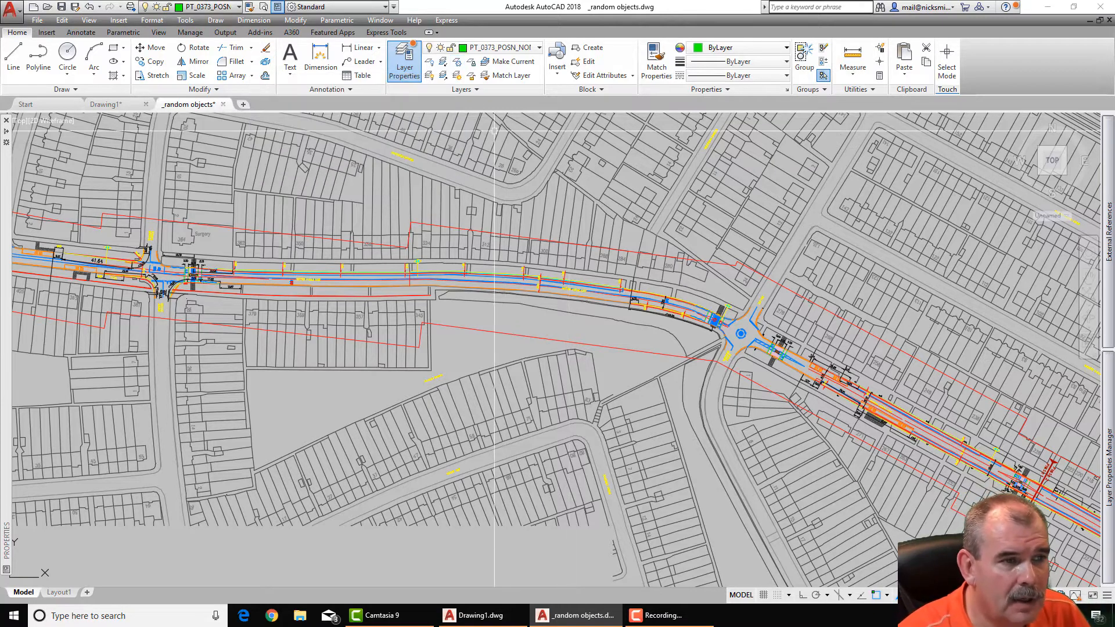
left_click(457, 62)
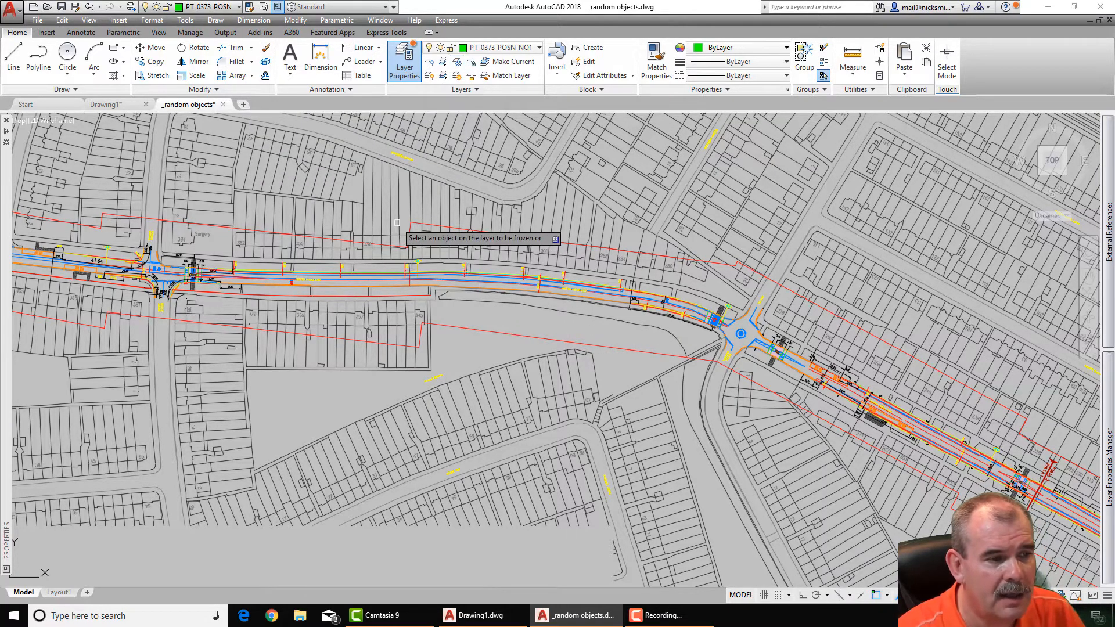
key("Escape")
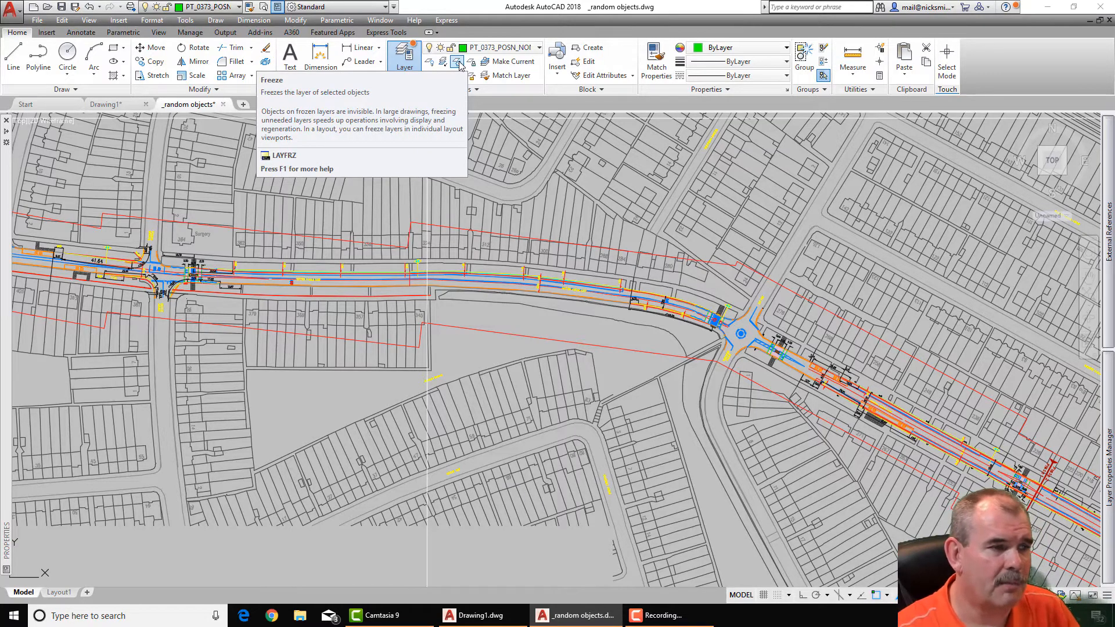
- Read the help page for the LAYFRZ layer freeze command, including its block selection settings
key("F1")
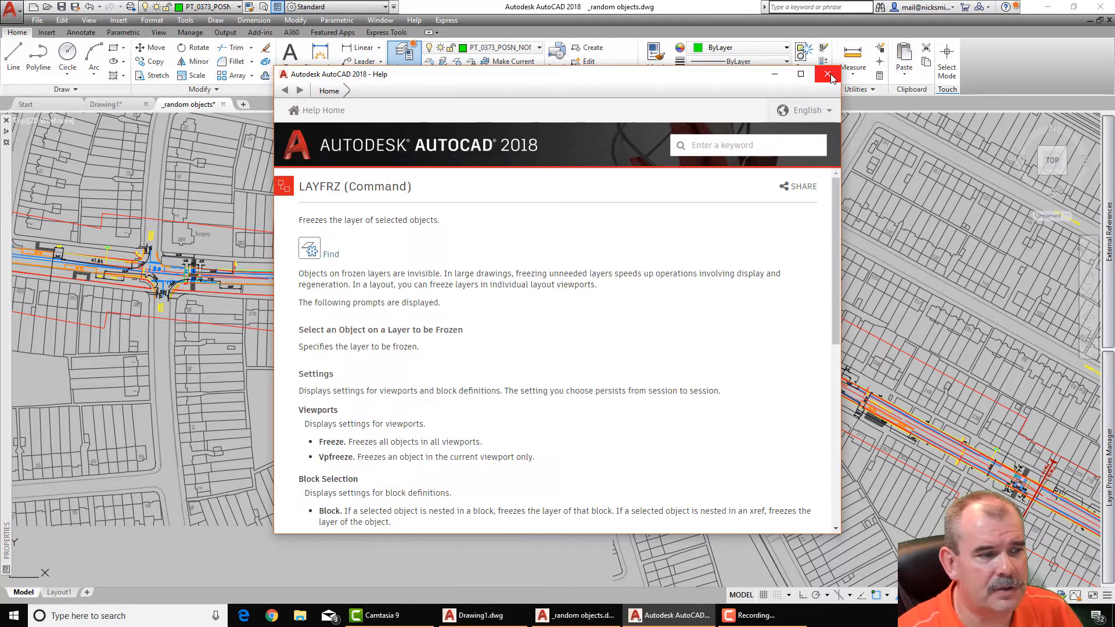
scroll(519, 341, "down", 7)
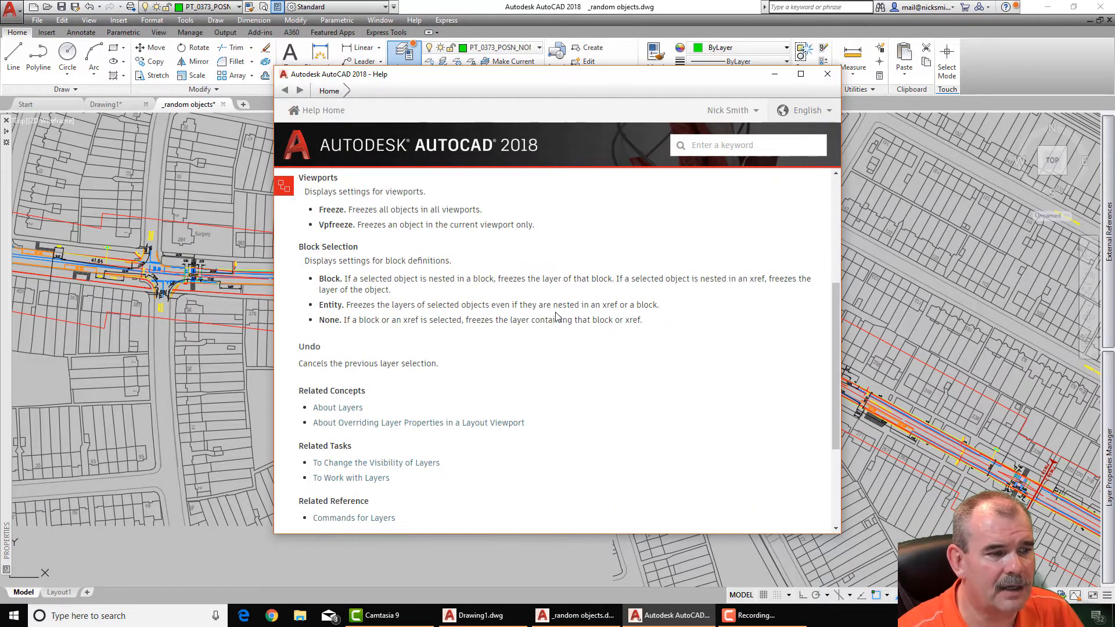
scroll(577, 308, "up", 7)
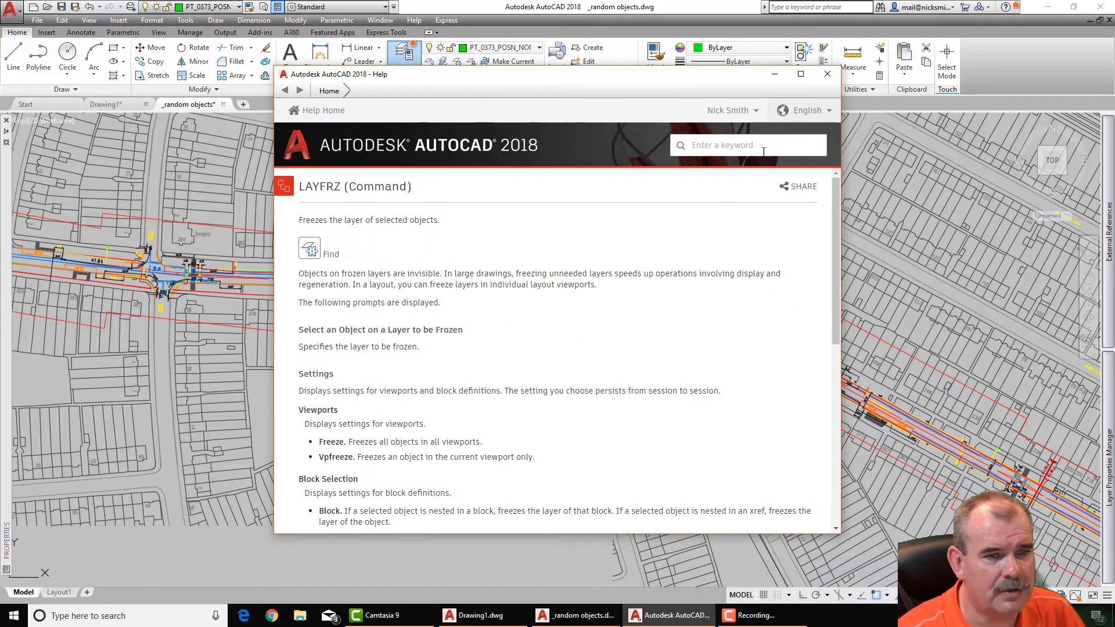
left_click(827, 74)
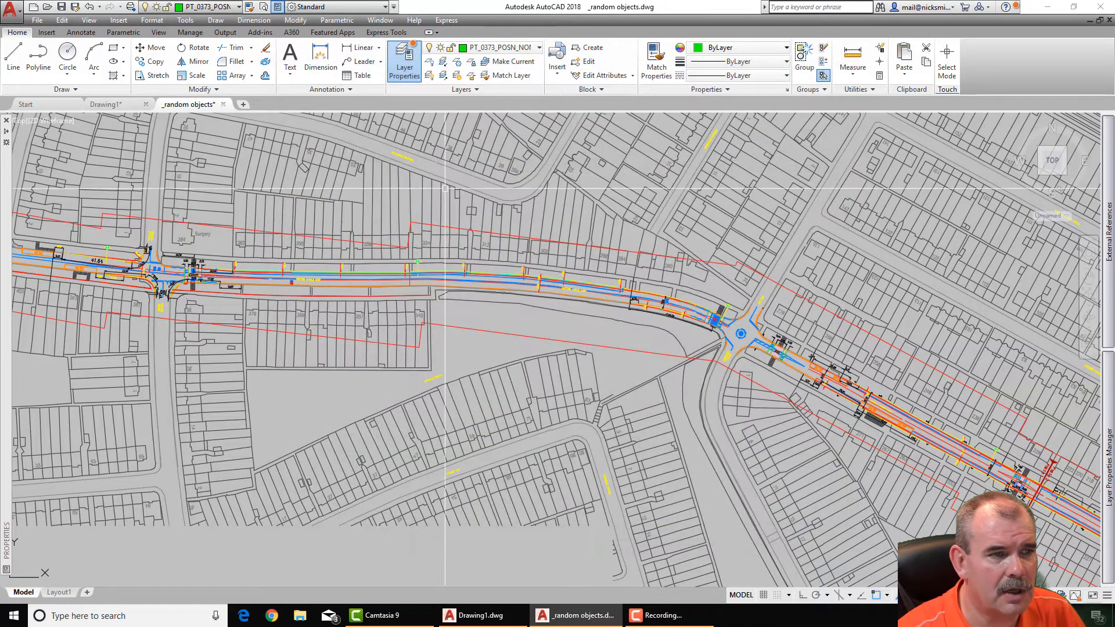
- Freeze the layer of the red boundary line that runs through the house plots along the road
left_click(457, 63)
scroll(432, 230, "up", 4)
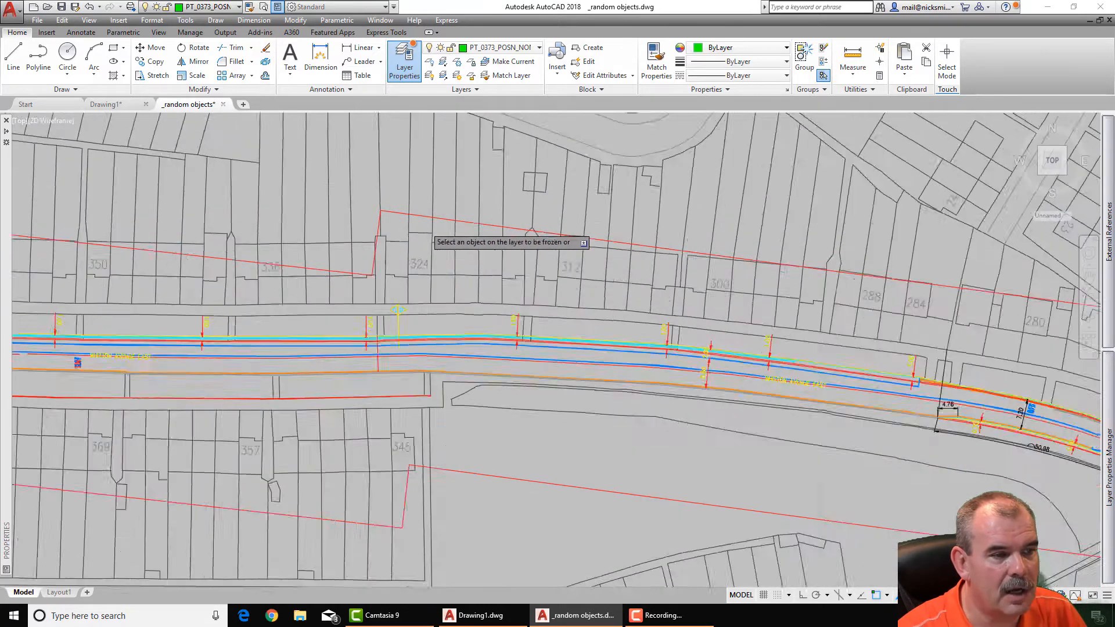
scroll(428, 228, "up", 2)
left_click(419, 211)
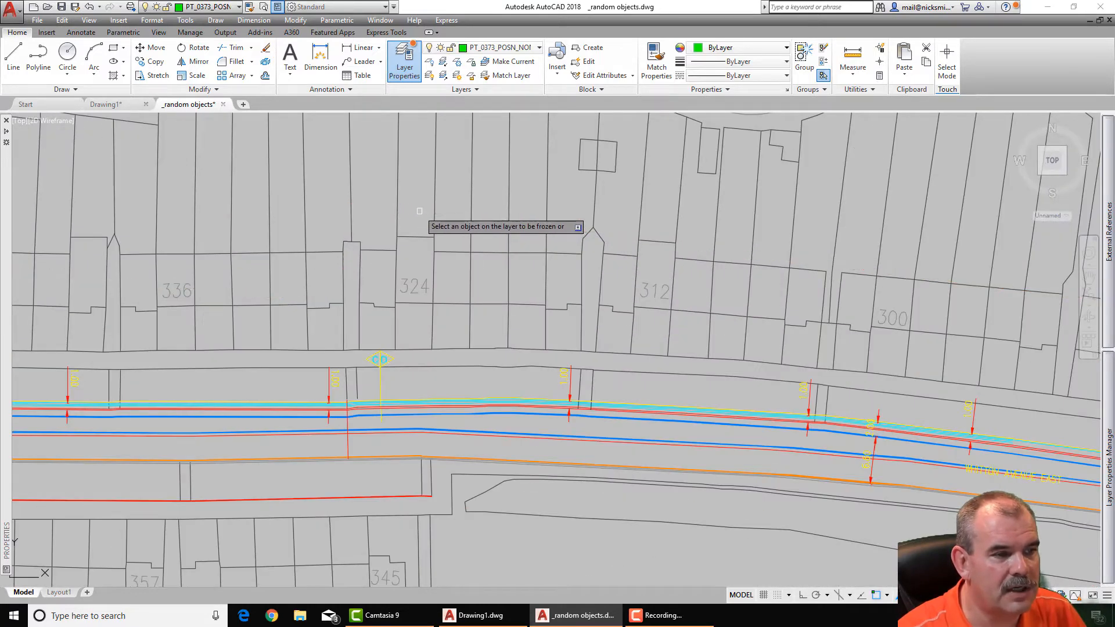
- Freeze the layers of the yellow and cyan symbol near house 324 and of the red-arrowed dimensions along the road
scroll(367, 294, "down", 5)
middle_click_drag(367, 295, 531, 294)
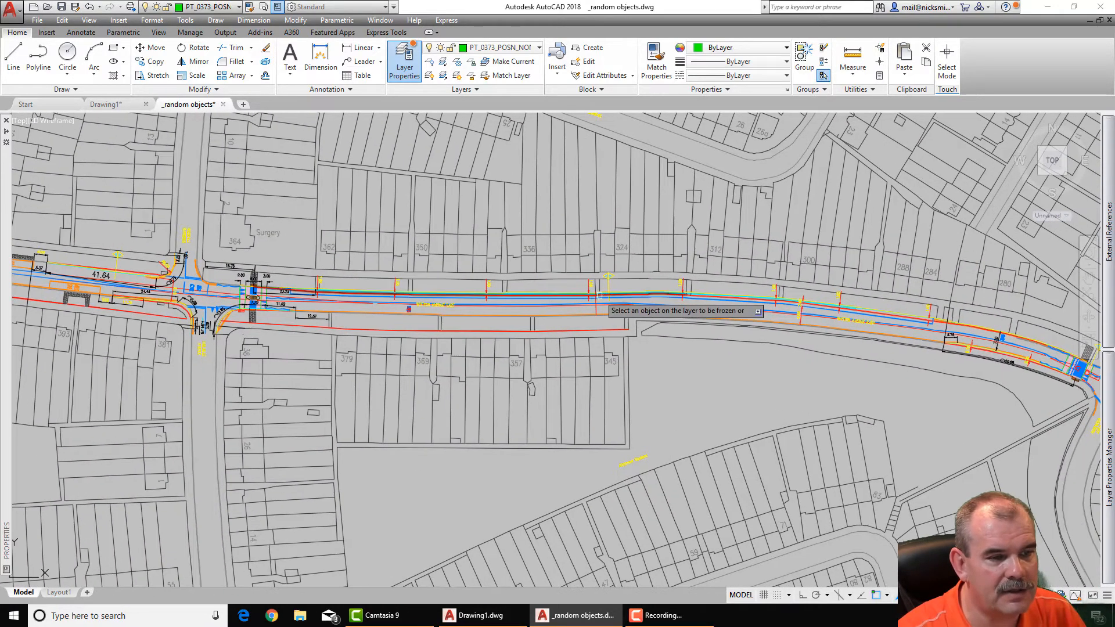
scroll(630, 265, "up", 5)
left_click(618, 247)
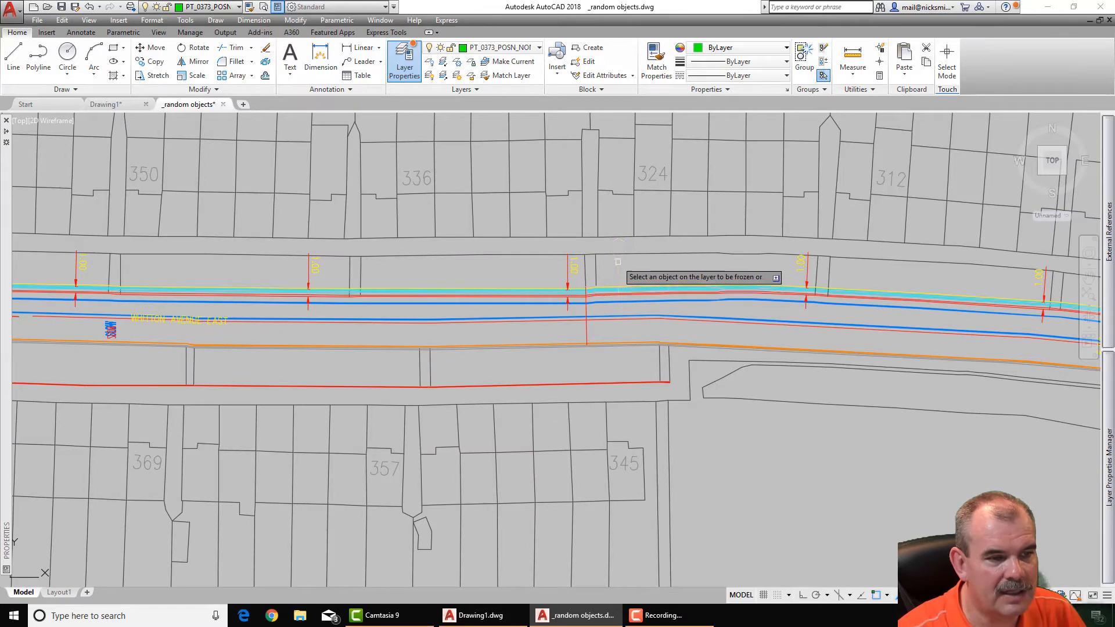
left_click(573, 269)
- Freeze the layer of the dark hatch across the road at the crossing near house 364 and the surgery
middle_click_drag(358, 285, 796, 317)
middle_click_drag(317, 302, 683, 326)
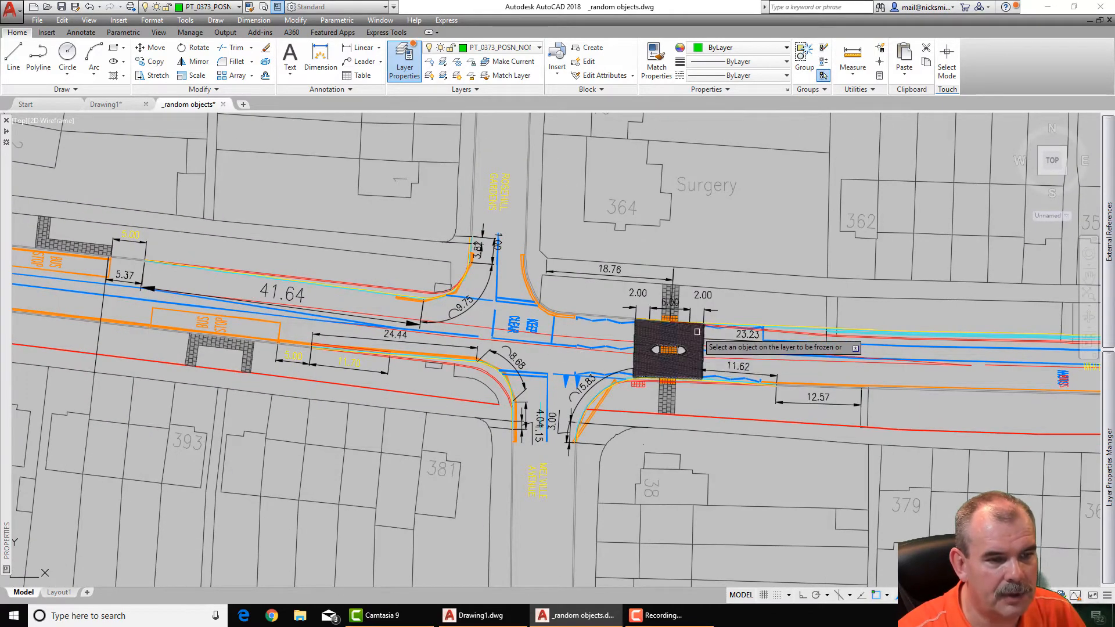
left_click(660, 361)
middle_click_drag(93, 319, 559, 342)
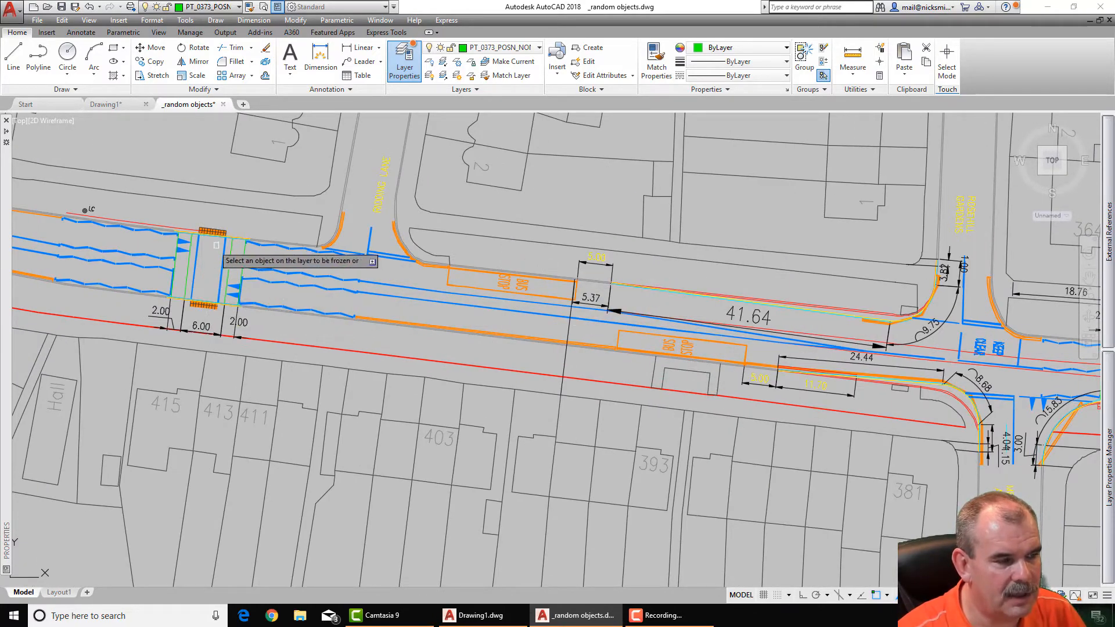
middle_click_drag(353, 272, 555, 278)
scroll(555, 279, "down", 5)
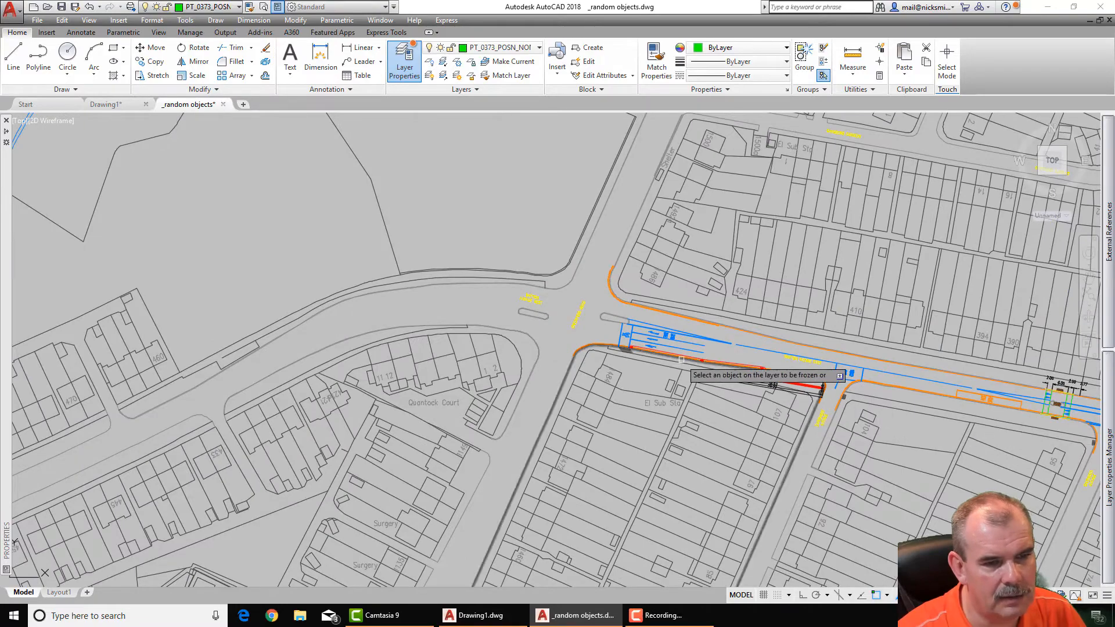
- Freeze the layer of the solid blue hatch across the road at the crossing just west of the roundabout
mouse_move(772, 372)
middle_mouse_down()
mouse_move(417, 258)
mouse_move(174, 257)
mouse_move(224, 250)
middle_mouse_up()
middle_click_drag(987, 290, 489, 375)
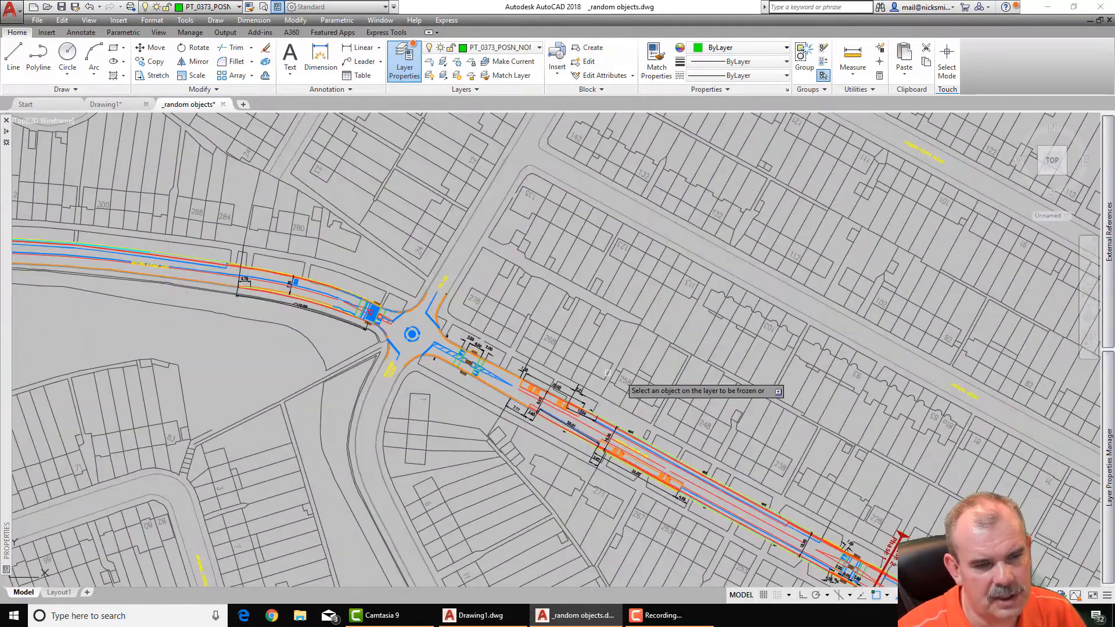
middle_click_drag(789, 533, 659, 383)
middle_click_drag(403, 306, 691, 411)
scroll(569, 282, "up", 11)
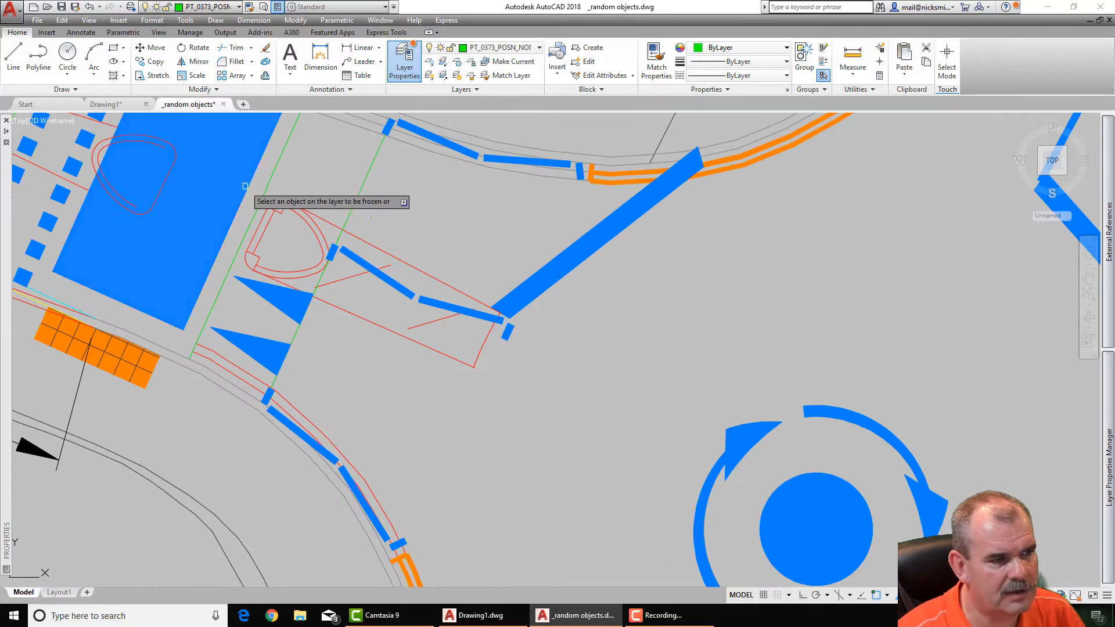
left_click(257, 182)
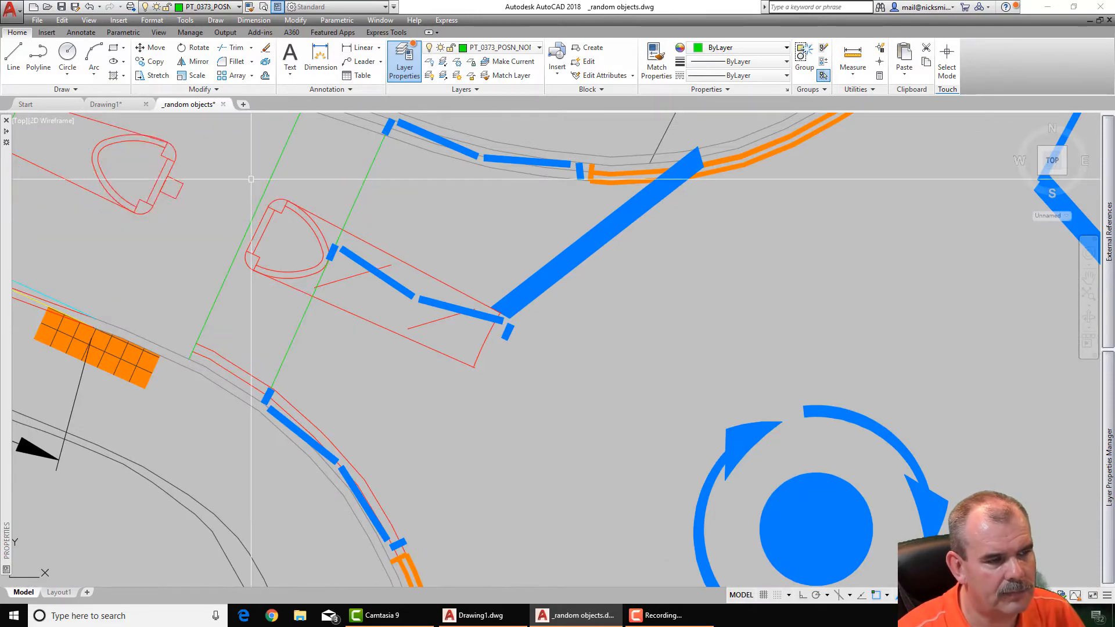
key("Return")
- Examine the road from the roundabout eastwards and then the whole street drawing for remaining unwanted objects
scroll(515, 340, "down", 5)
middle_click_drag(863, 554, 604, 359)
scroll(604, 354, "down", 8)
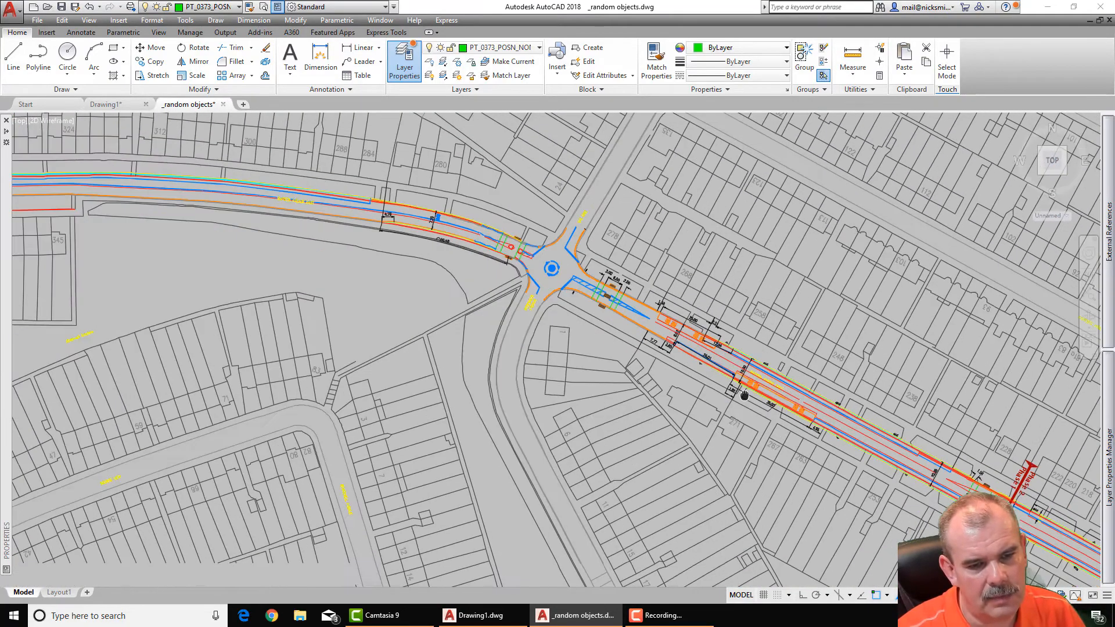
mouse_move(1056, 572)
middle_mouse_down()
mouse_move(483, 298)
mouse_move(445, 257)
middle_mouse_up()
middle_click_drag(926, 420, 521, 209)
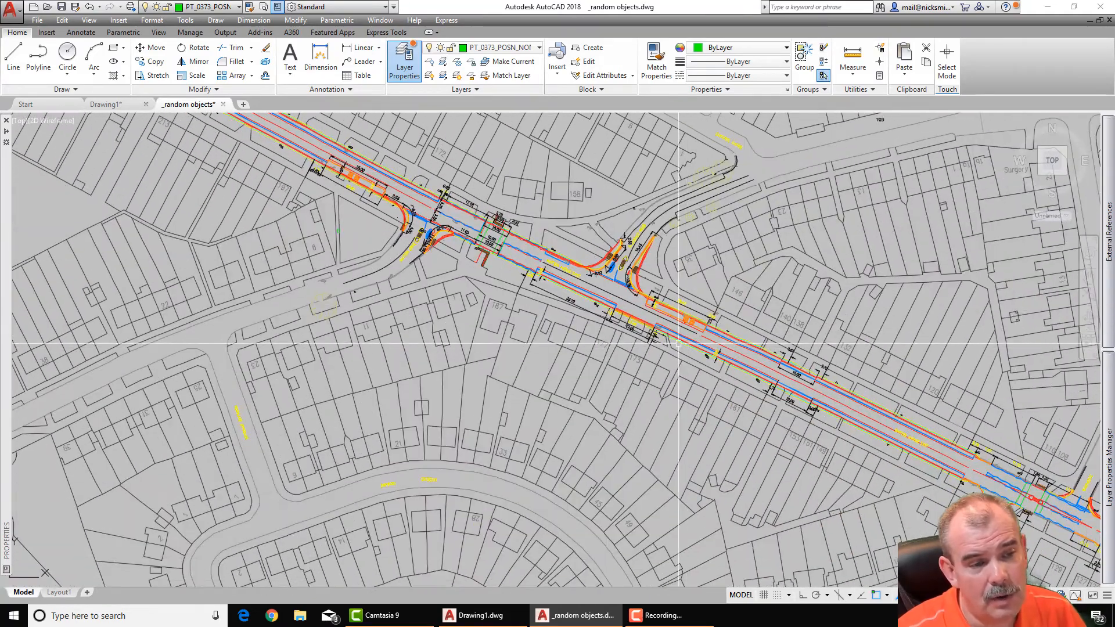
middle_click_drag(915, 423, 594, 237)
scroll(726, 325, "down", 8)
middle_click_drag(733, 348, 882, 436)
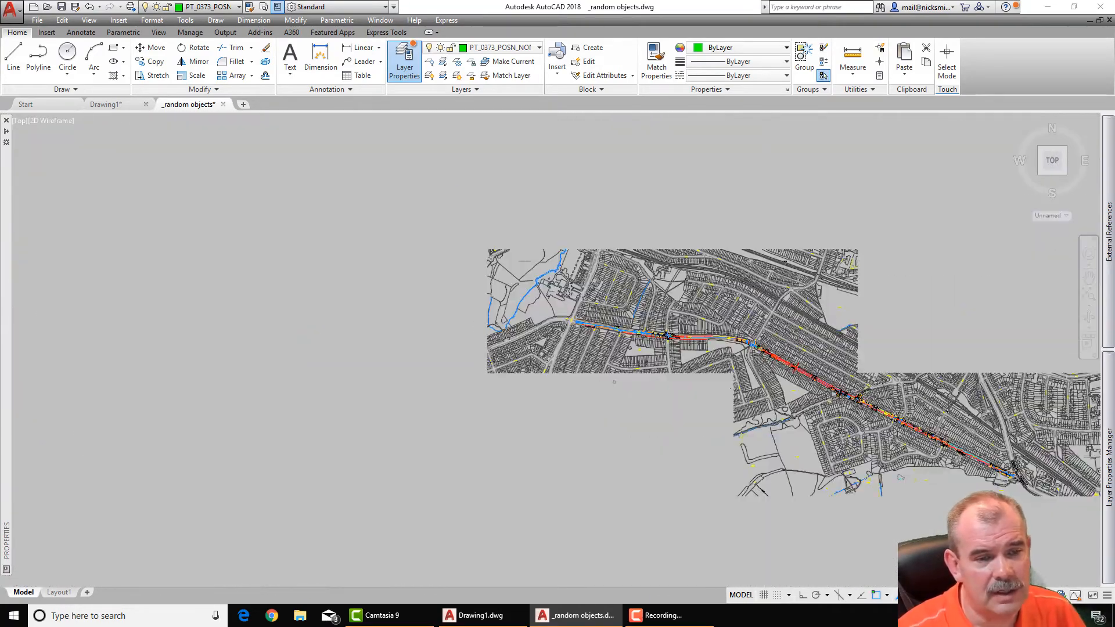
scroll(831, 410, "up", 2)
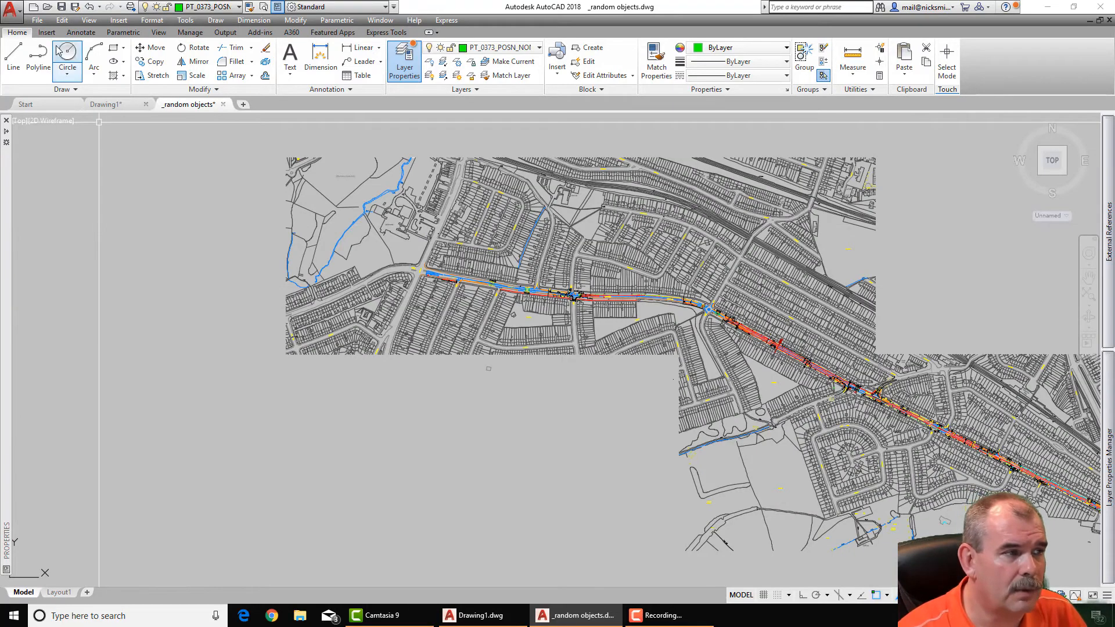
- Start saving a copy of the drawing and set its file type to AutoCAD 2018 Drawing (*.dwg)
left_click(36, 20)
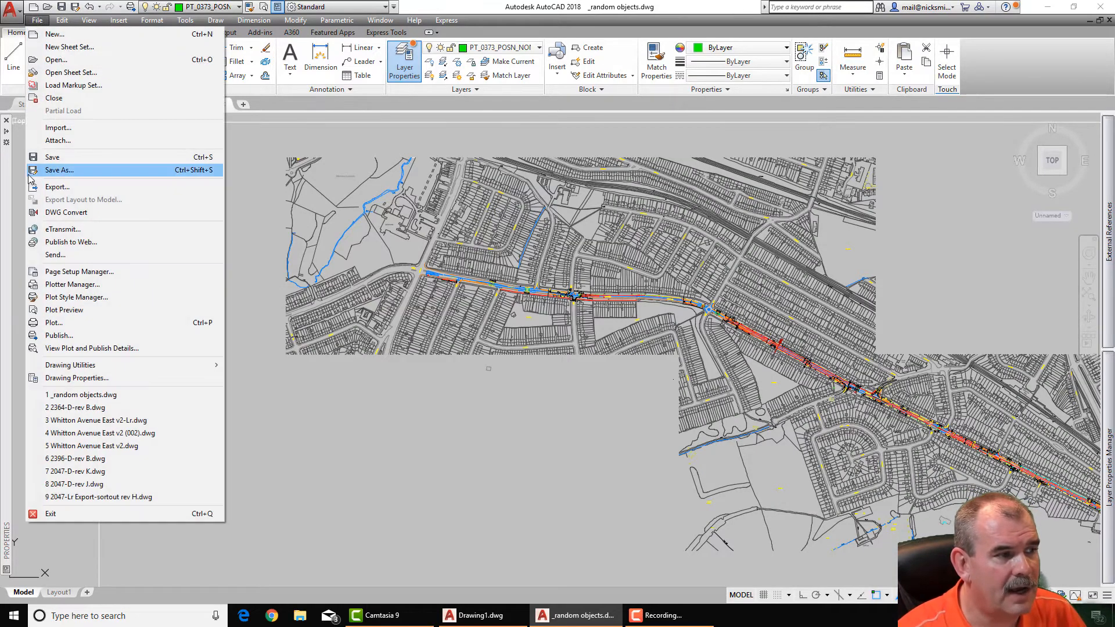
left_click(20, 11)
left_click(20, 10)
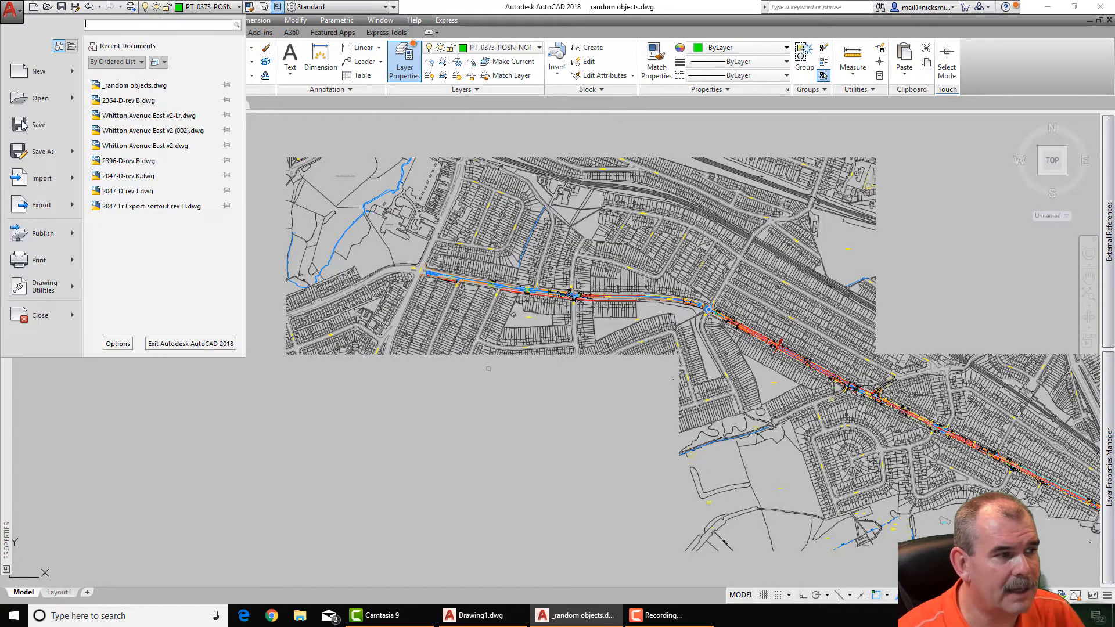
mouse_move(70, 157)
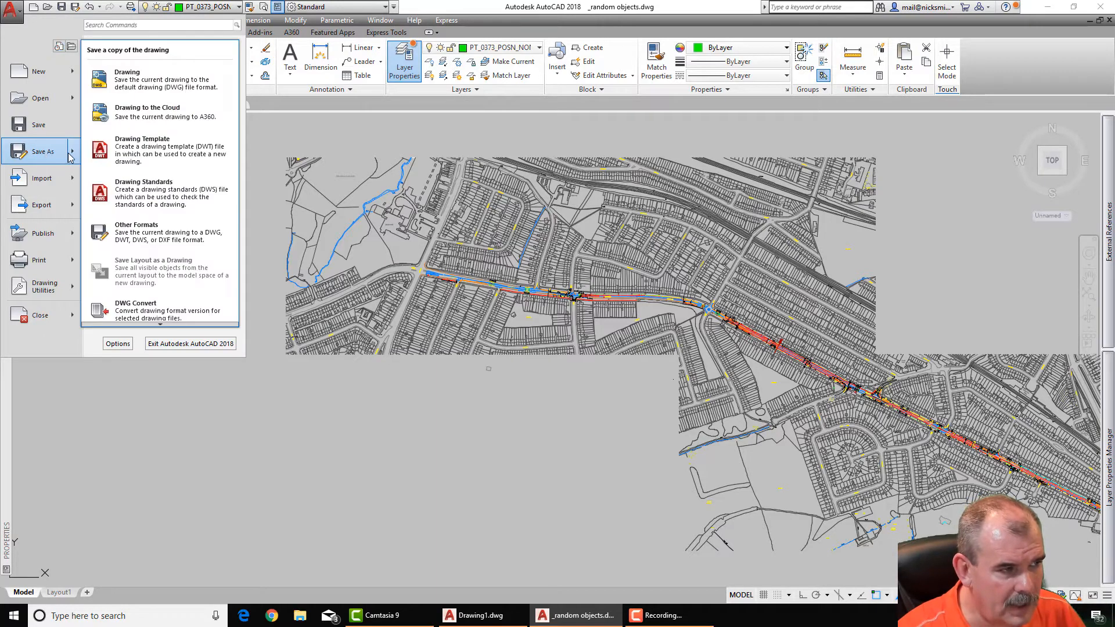
left_click(111, 93)
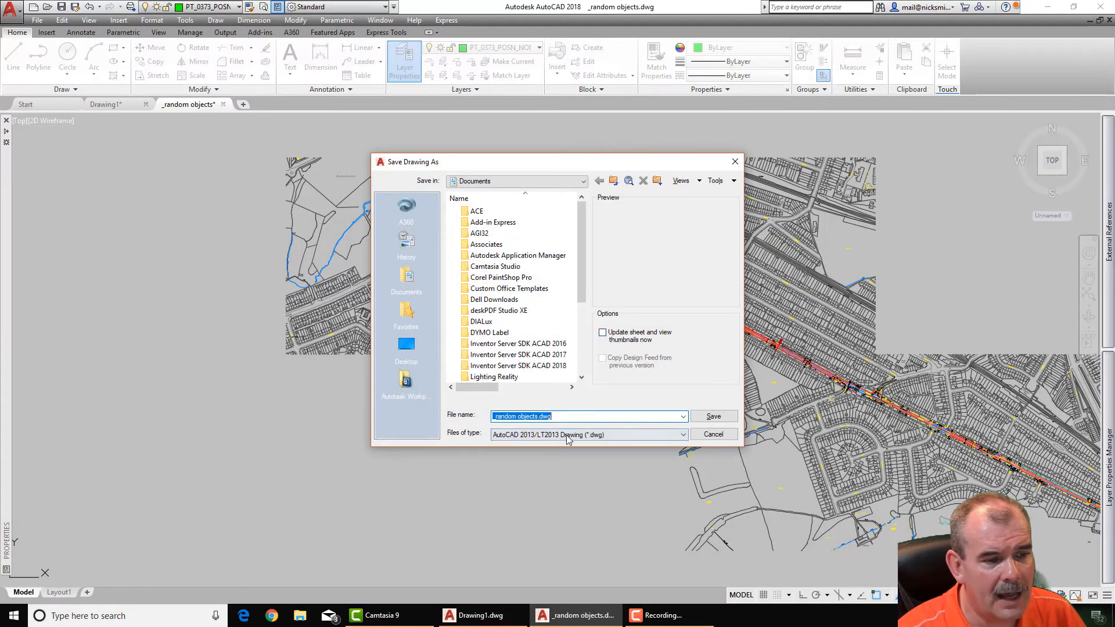
left_click(568, 439)
left_click(530, 445)
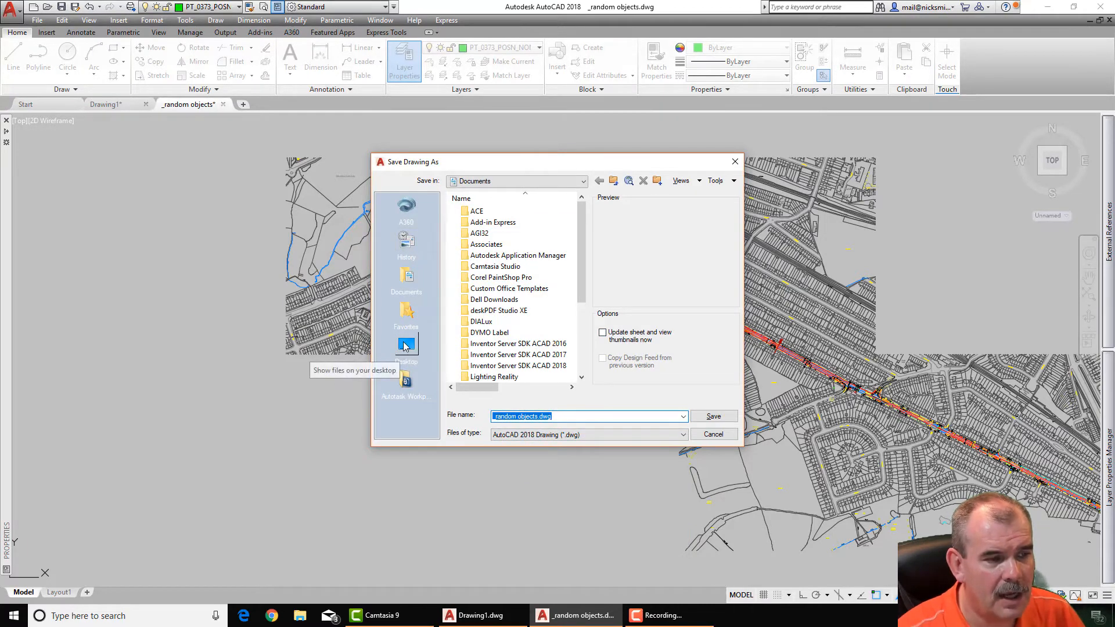
- Save the copy as _random objects.dwg in the DXF folder under Documents, Lighting Reality
left_click(406, 381)
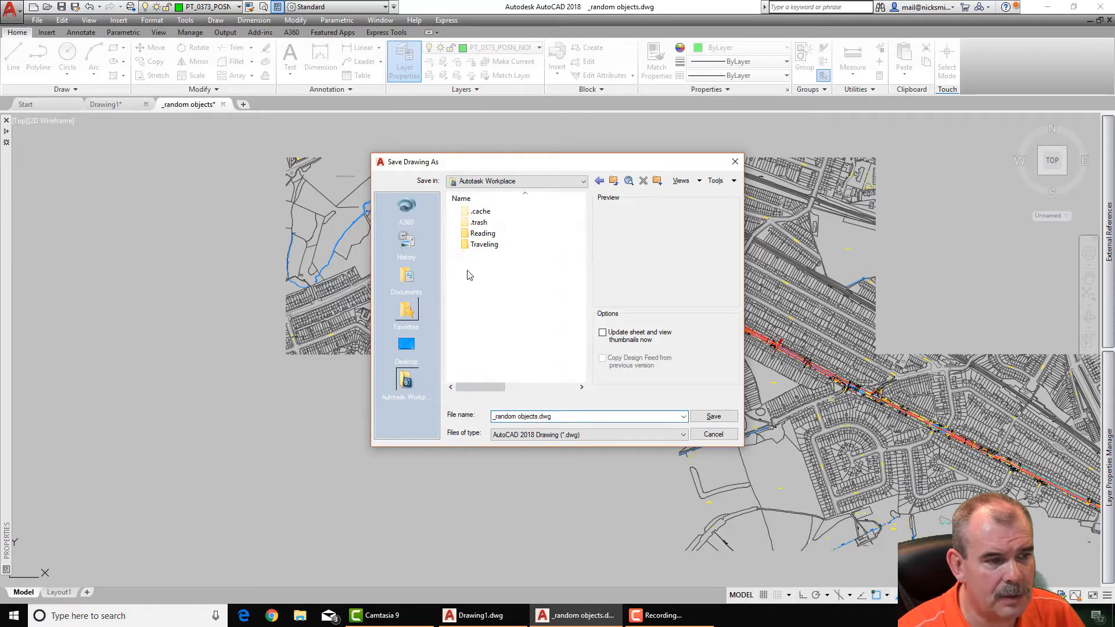
left_click(407, 275)
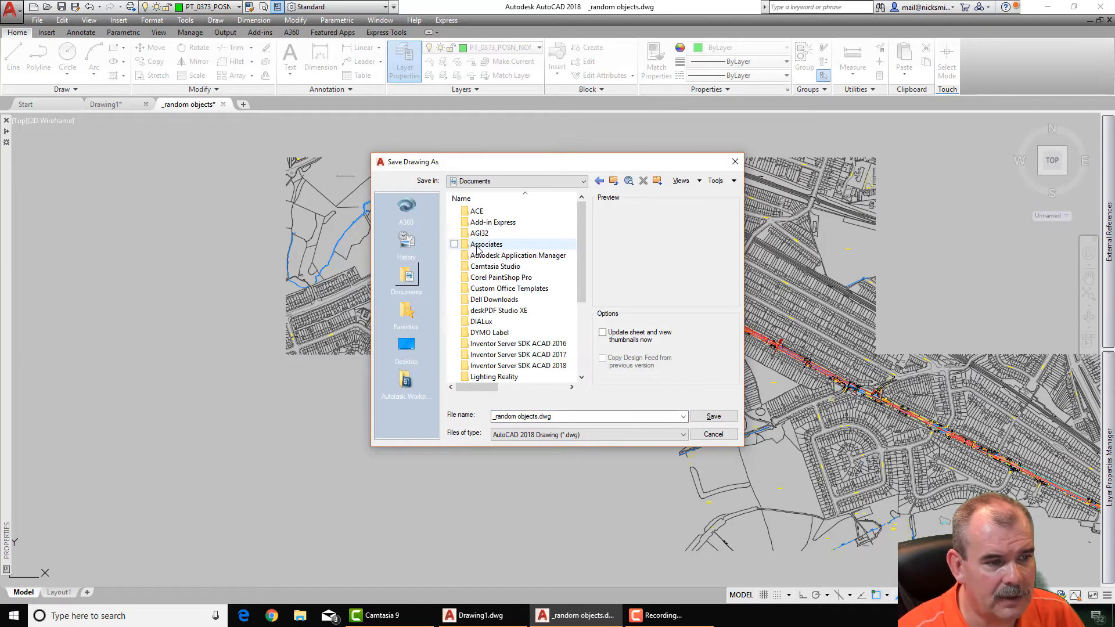
double_click(488, 378)
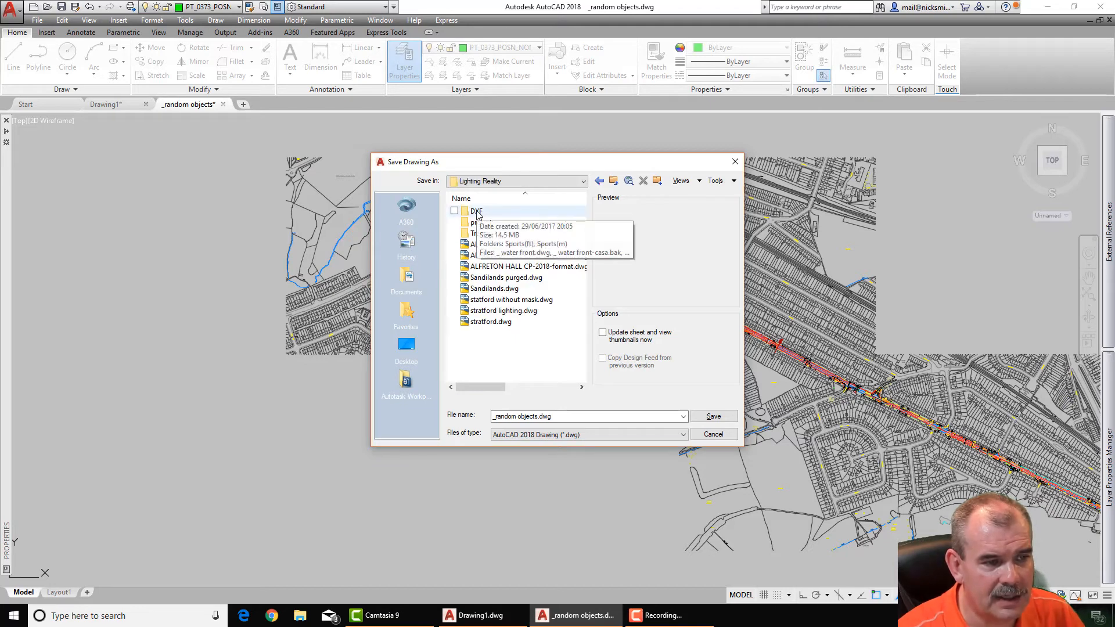
double_click(476, 211)
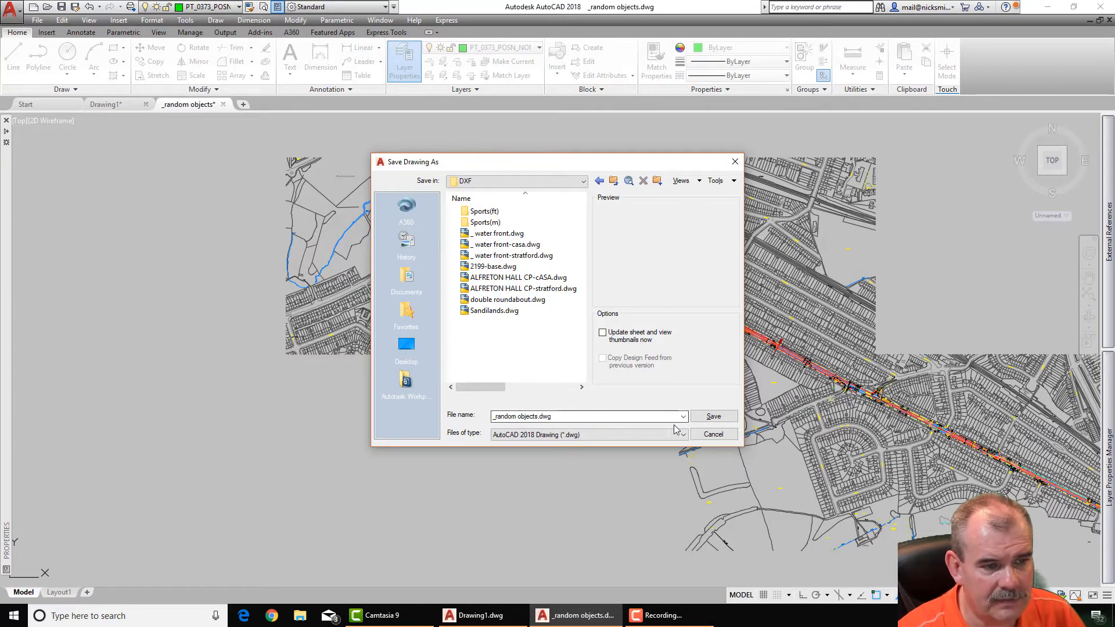
left_click(713, 417)
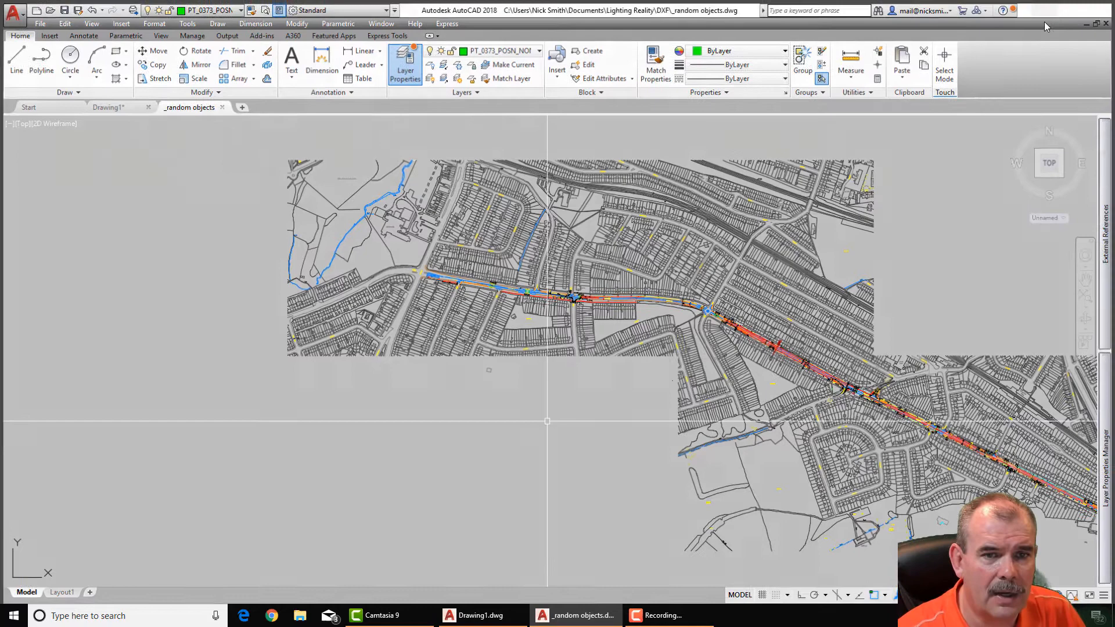
- Switch to Reality Outdoor and load _random objects.dwg from the Lighting Reality DXF folder
left_click(1046, 7)
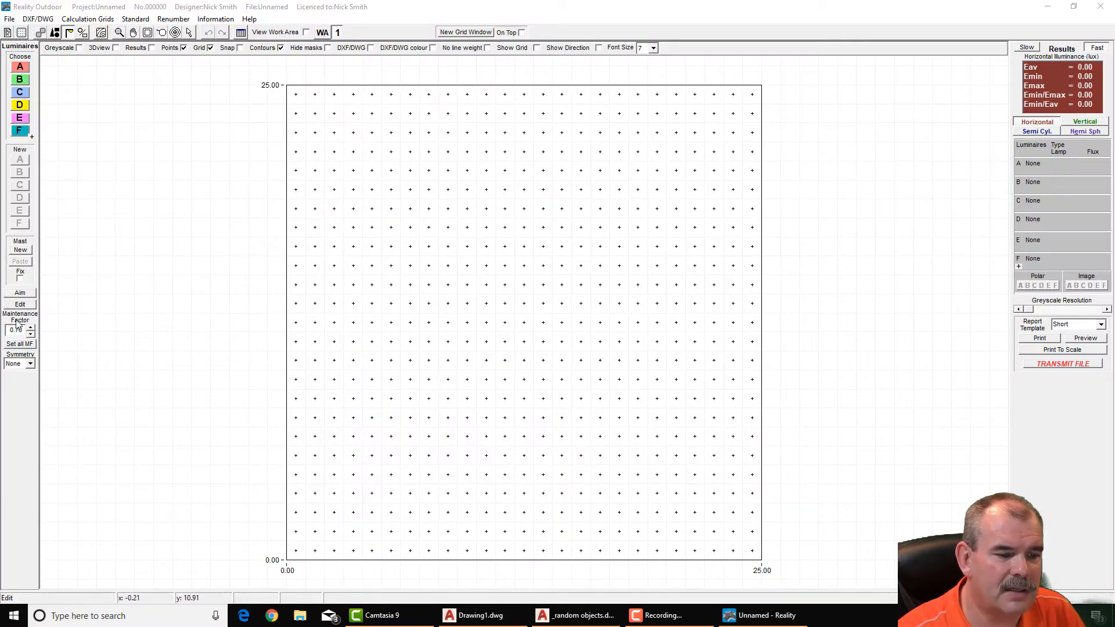
left_click(37, 20)
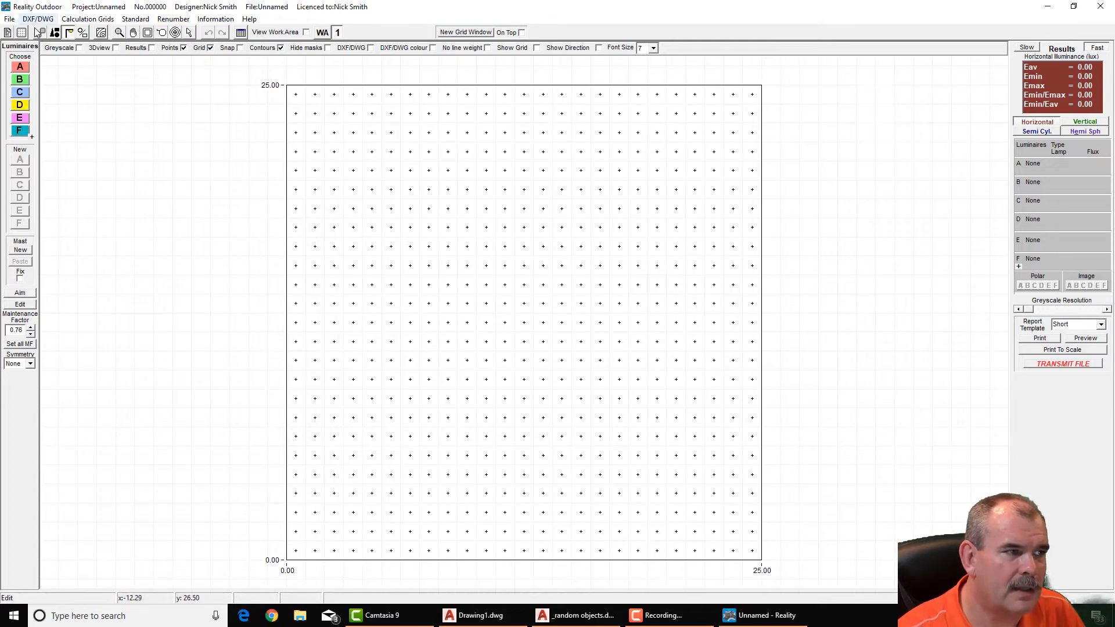
left_click(33, 36)
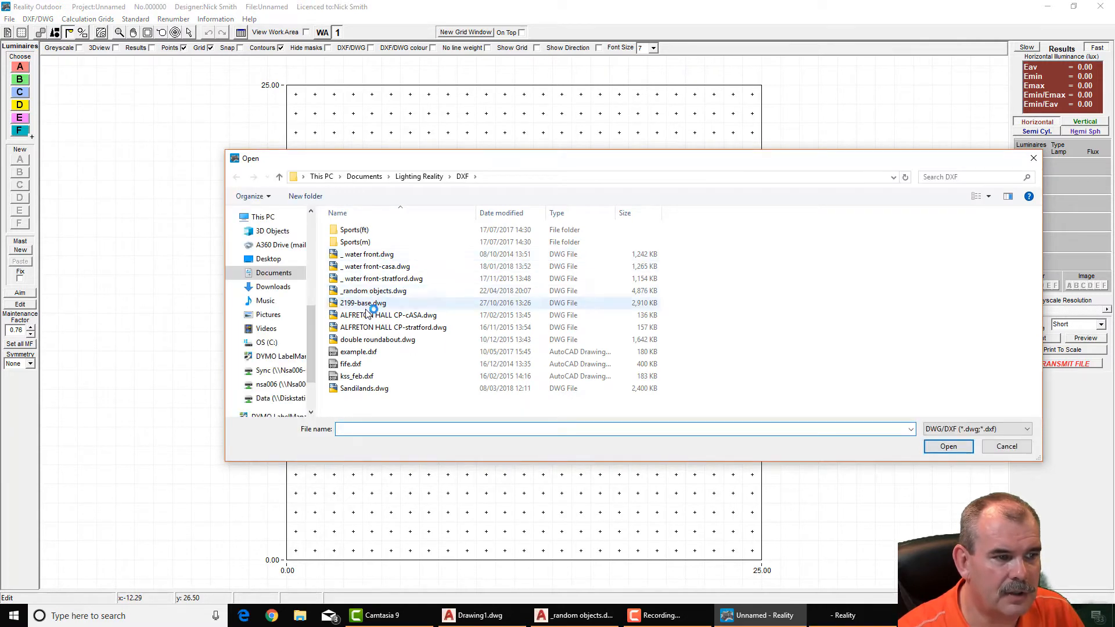
left_click(371, 291)
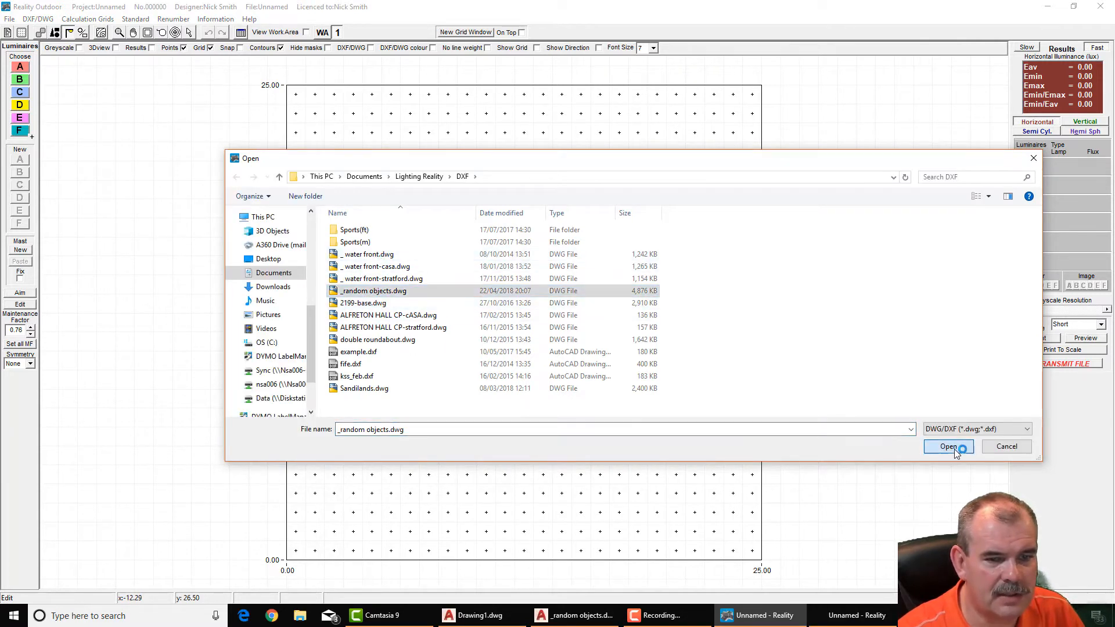
left_click(954, 449)
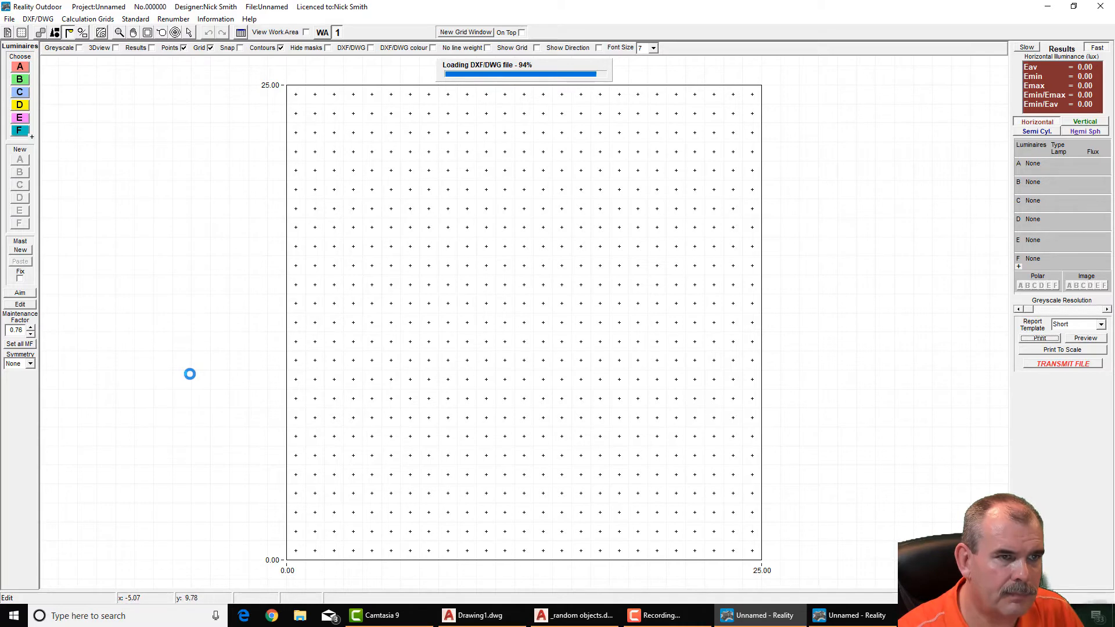
- Fit the work area to the loaded drawing, restrict it to about 131 by 120 units around the roundabout, and close the layer settings
left_click(157, 180)
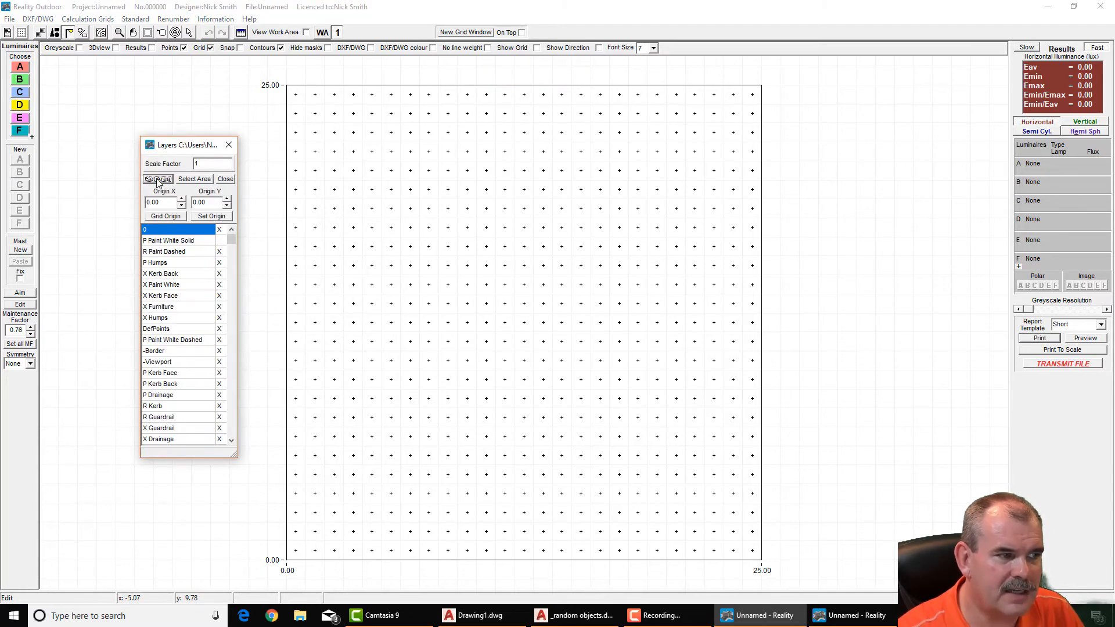
left_click(195, 179)
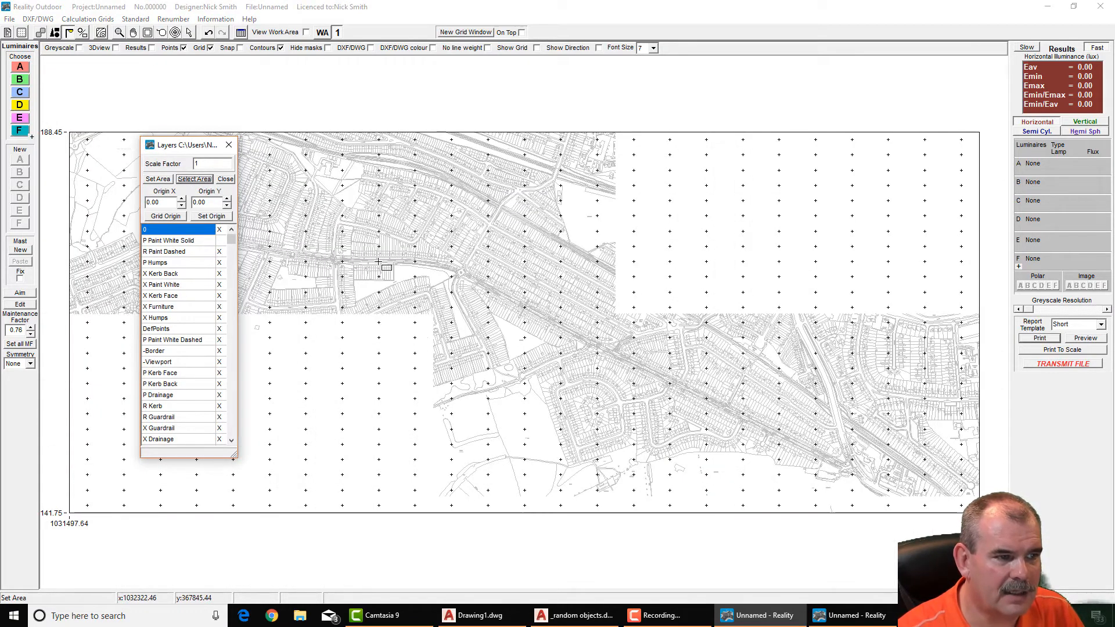
left_click_drag(439, 251, 485, 294)
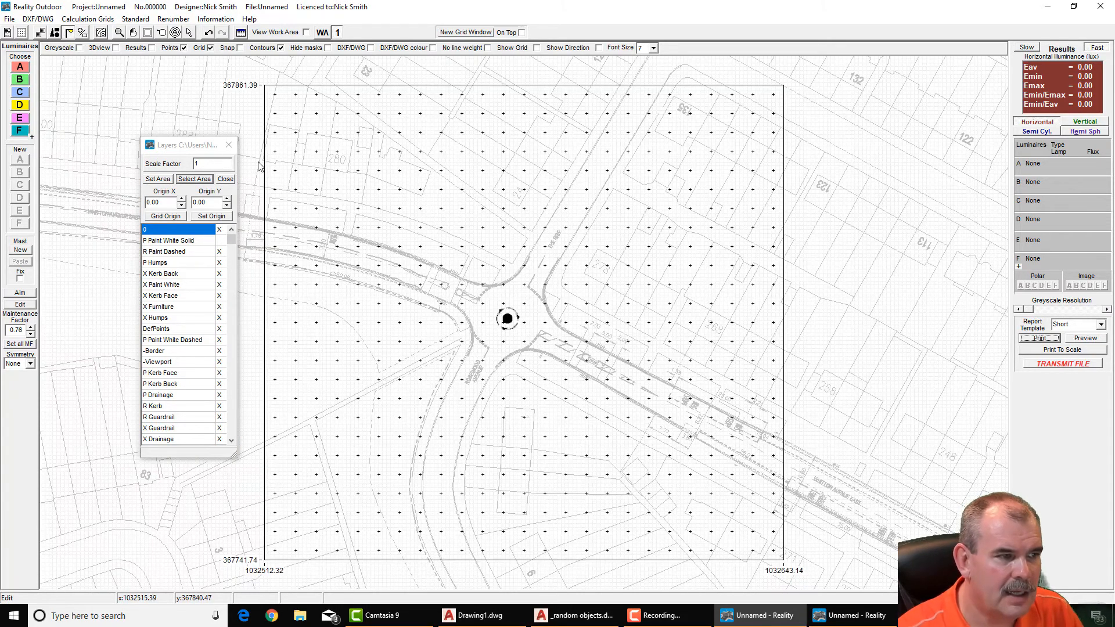
left_click(227, 146)
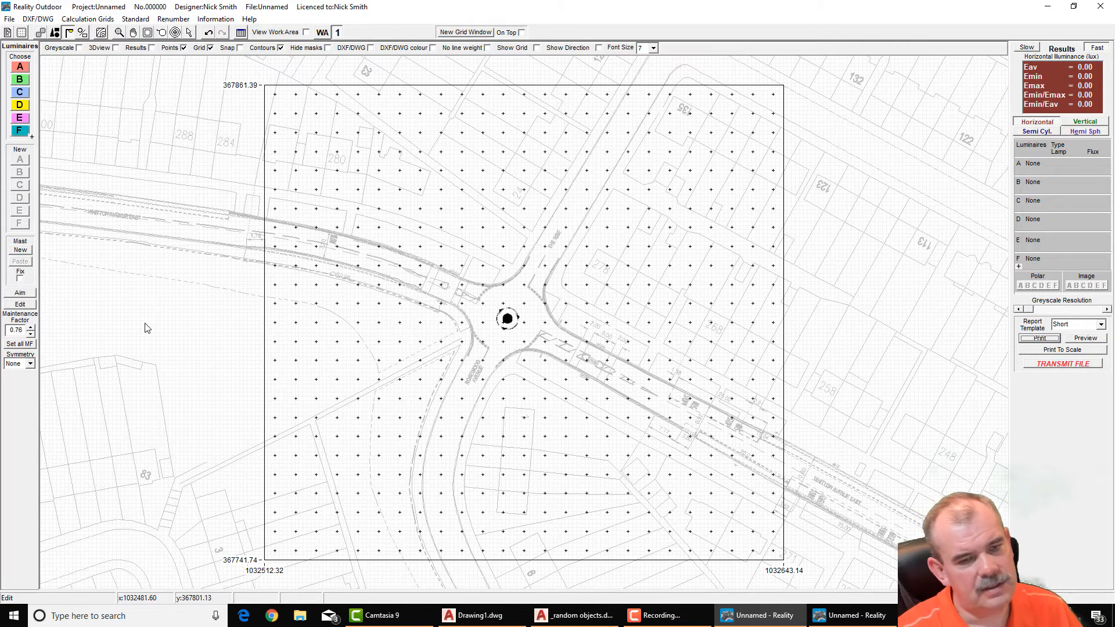